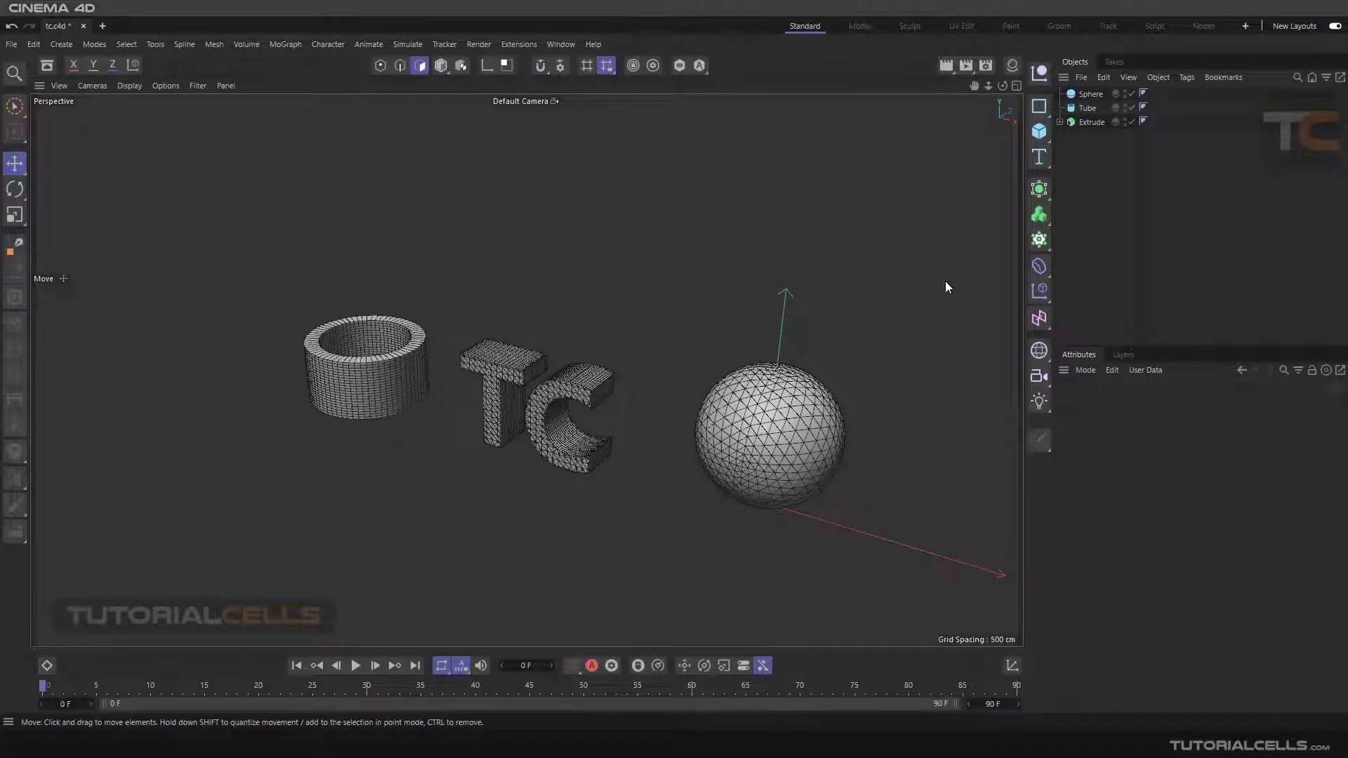
Select the 100 cm octahedron sphere and bring up the deformer palette for it
click(1040, 266)
click(798, 433)
alt+drag(798, 433, 731, 419)
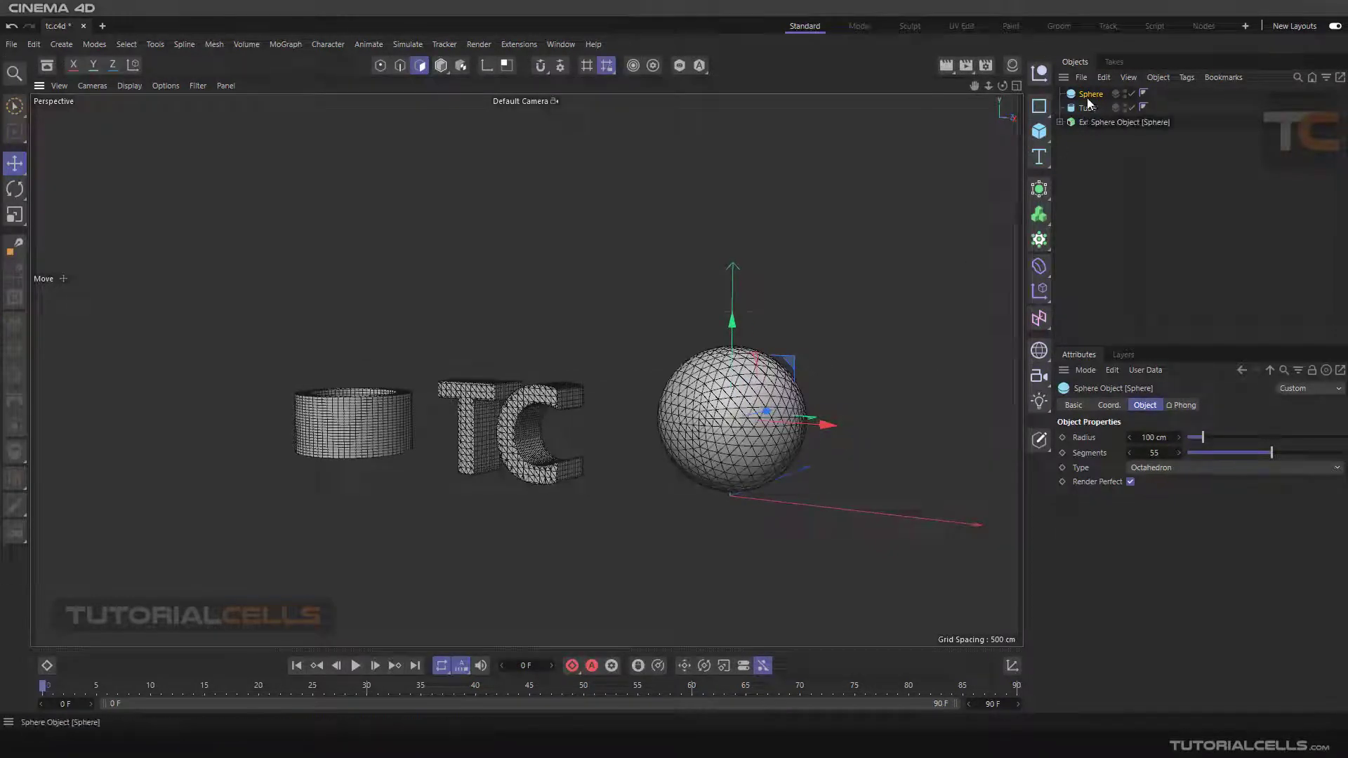
Add a Melt deformer to the sphere, then unparent it to the top level so the sphere stays round
click(1039, 266)
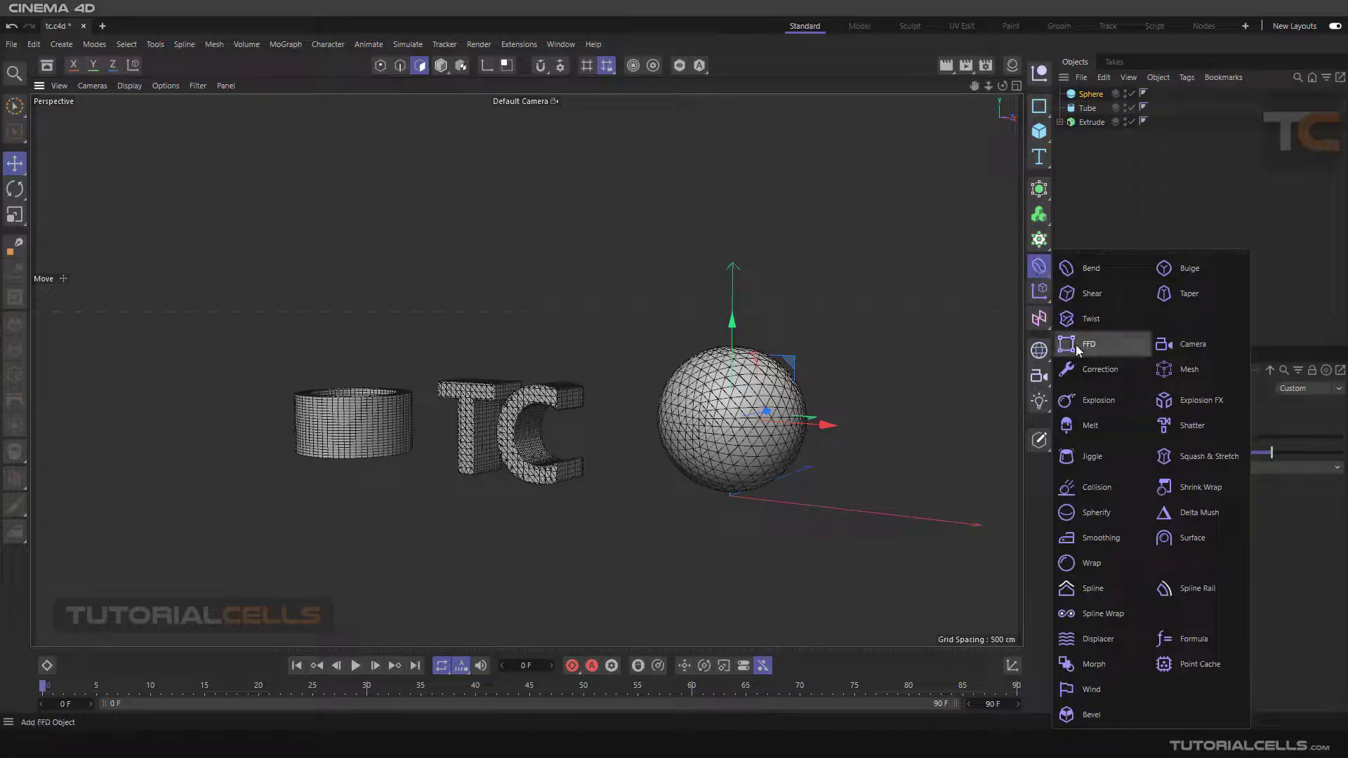
click(1090, 426)
mouse_move(783, 391)
alt+mouse_down()
mouse_move(767, 368)
mouse_move(777, 375)
alt+mouse_up()
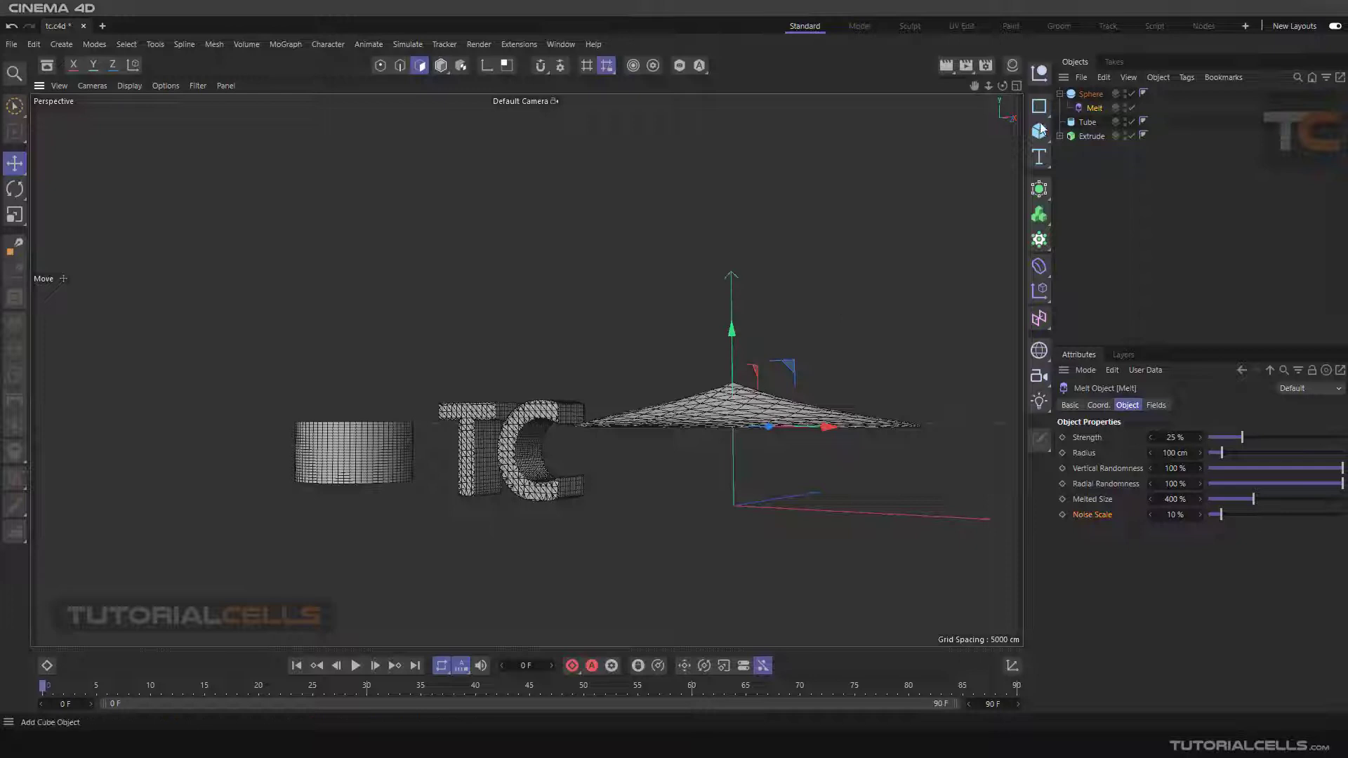
drag(1093, 107, 1078, 117)
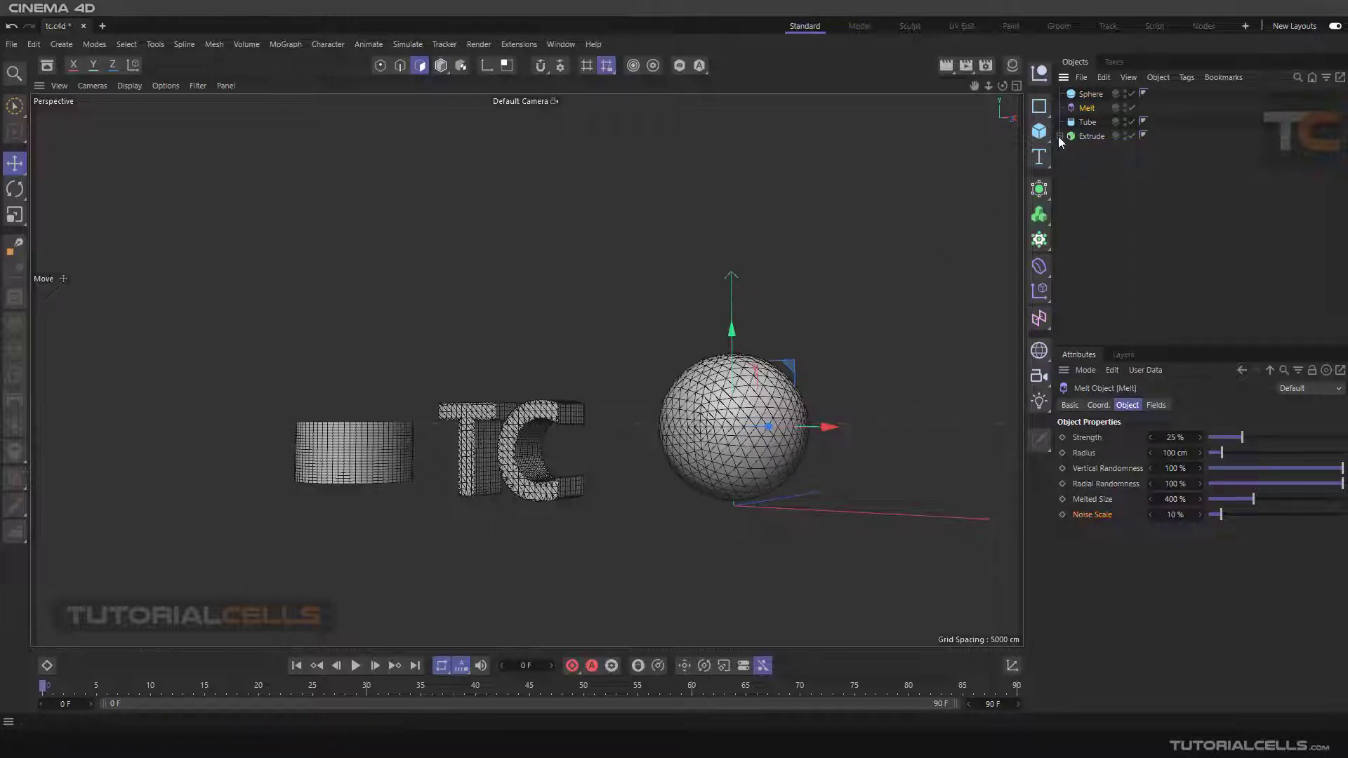
Nest the Melt under the sphere, set its Strength to 0 %, then move it back to the top level
drag(1089, 96, 1089, 94)
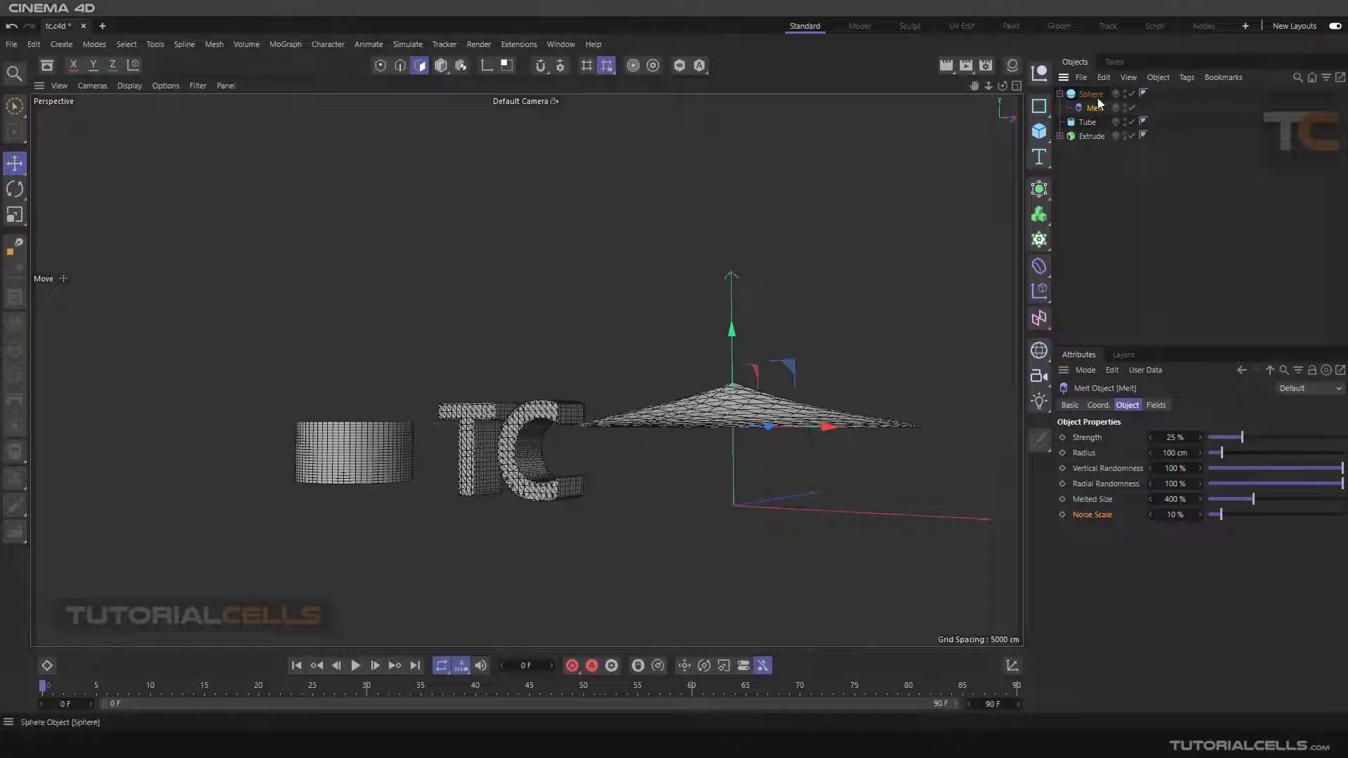
click(1132, 107)
click(1132, 108)
drag(1242, 437, 1207, 439)
mouse_move(803, 408)
alt+mouse_down()
mouse_move(784, 419)
mouse_move(786, 349)
mouse_move(787, 413)
alt+mouse_up()
scroll(786, 413, up, 2)
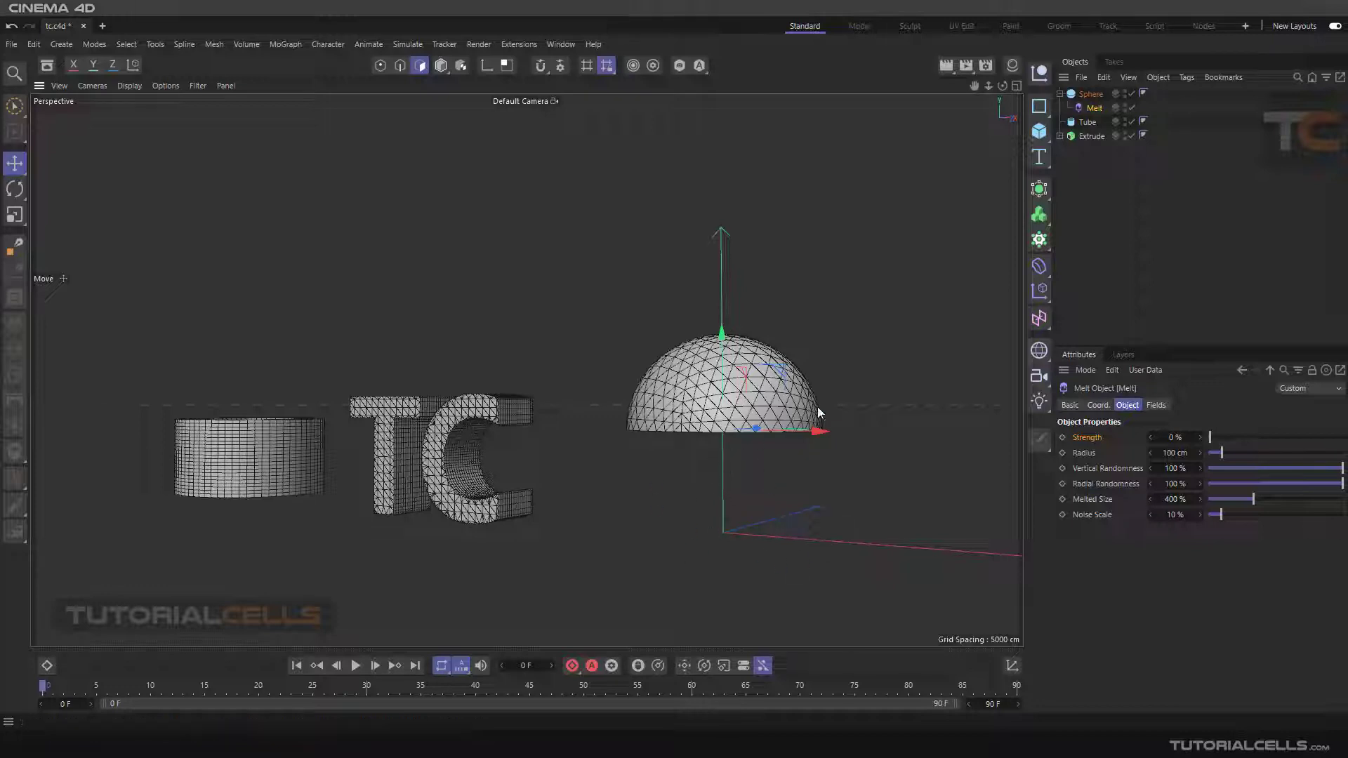
drag(1092, 111, 1082, 118)
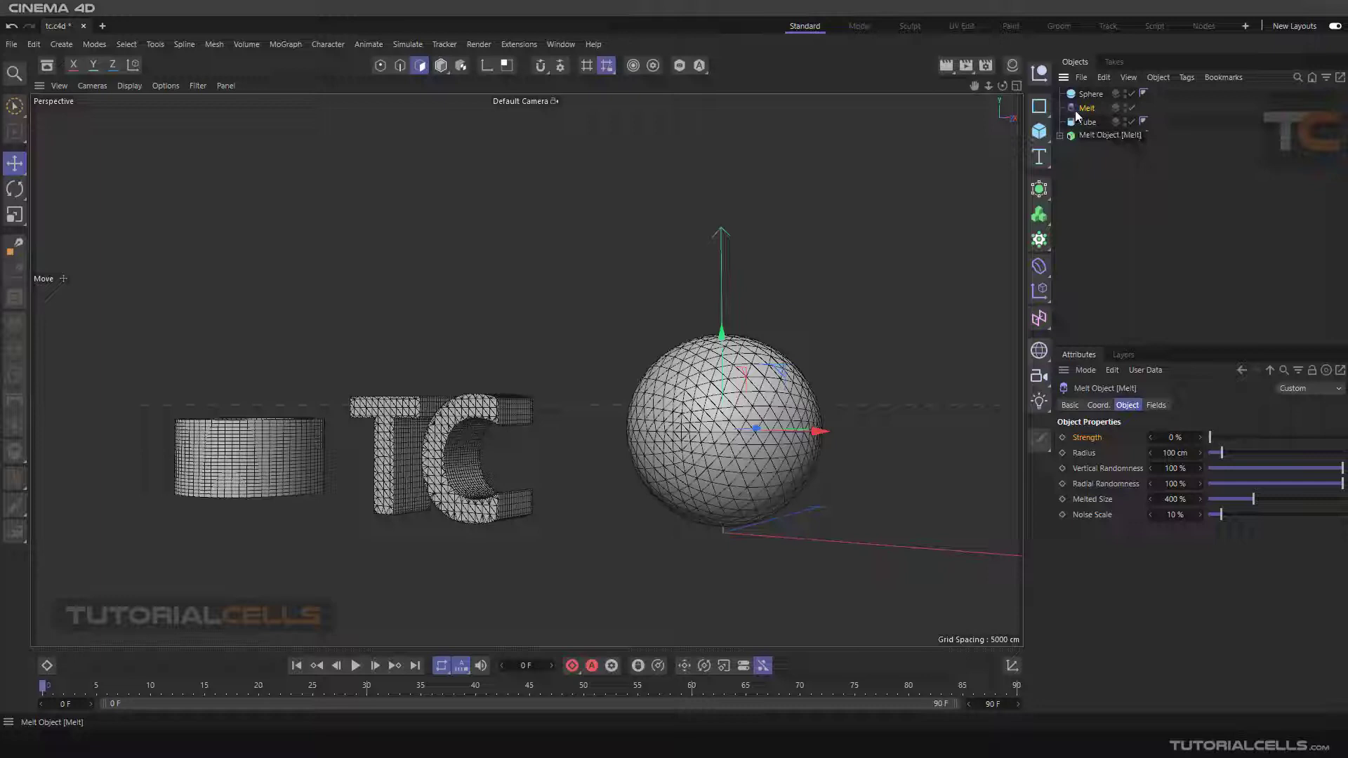
Raise the sphere a few centimetres along Y and nest the 0 % Melt deformer back under it
click(1040, 267)
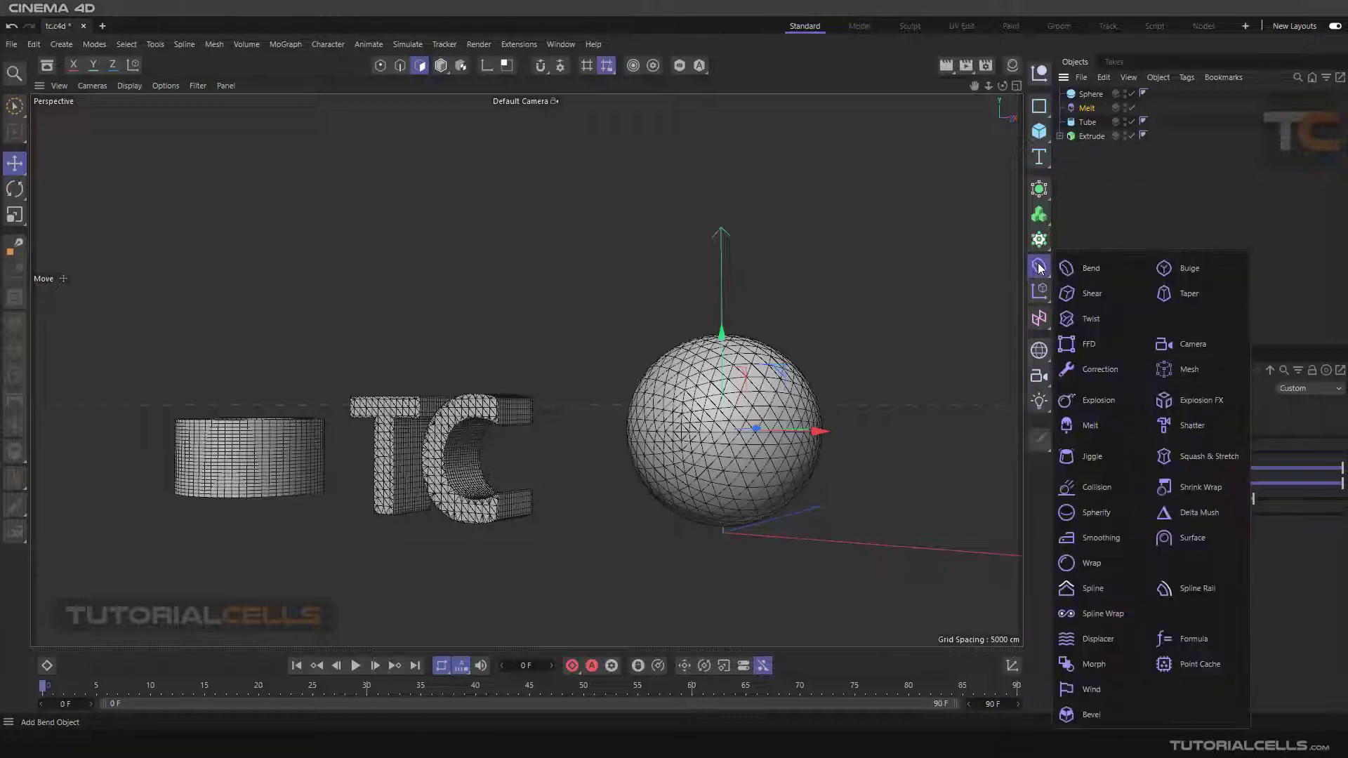
click(1080, 226)
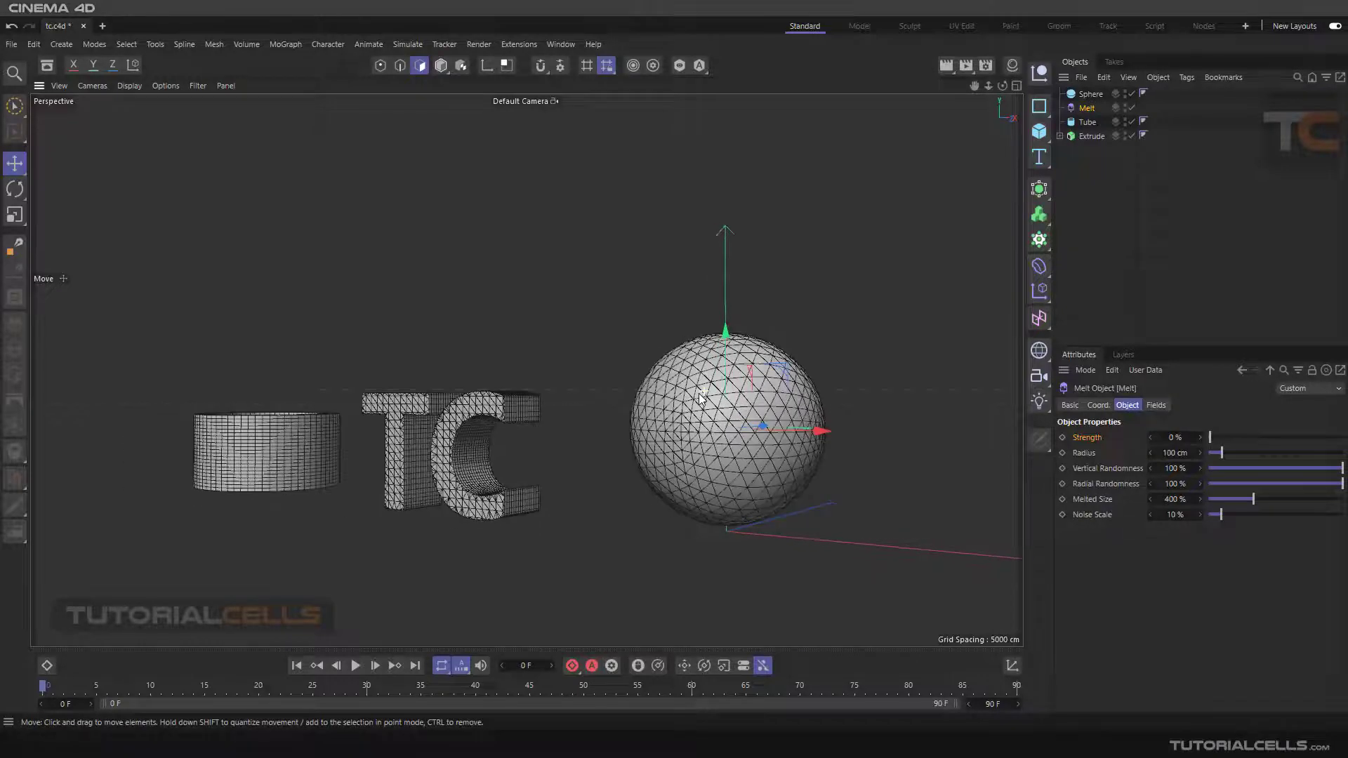
drag(725, 338, 776, 465)
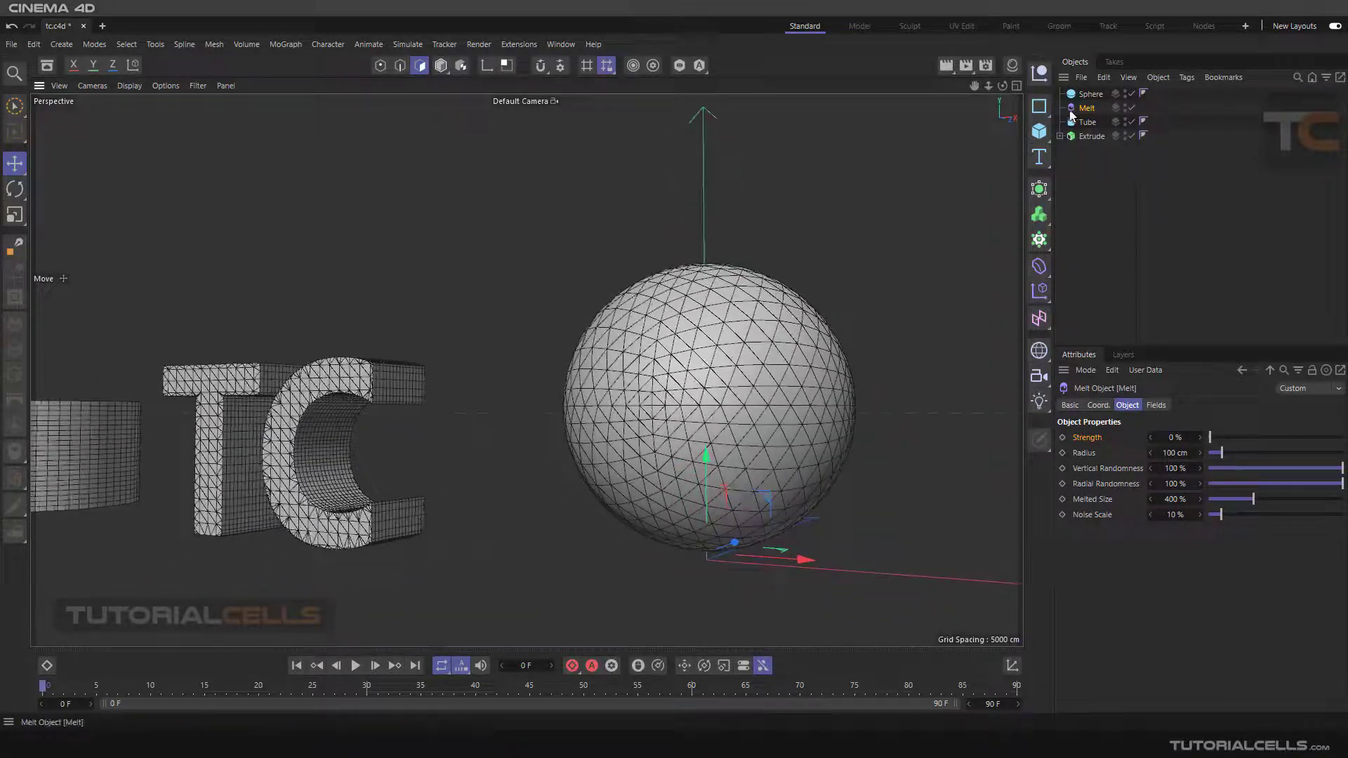
drag(1086, 108, 1085, 95)
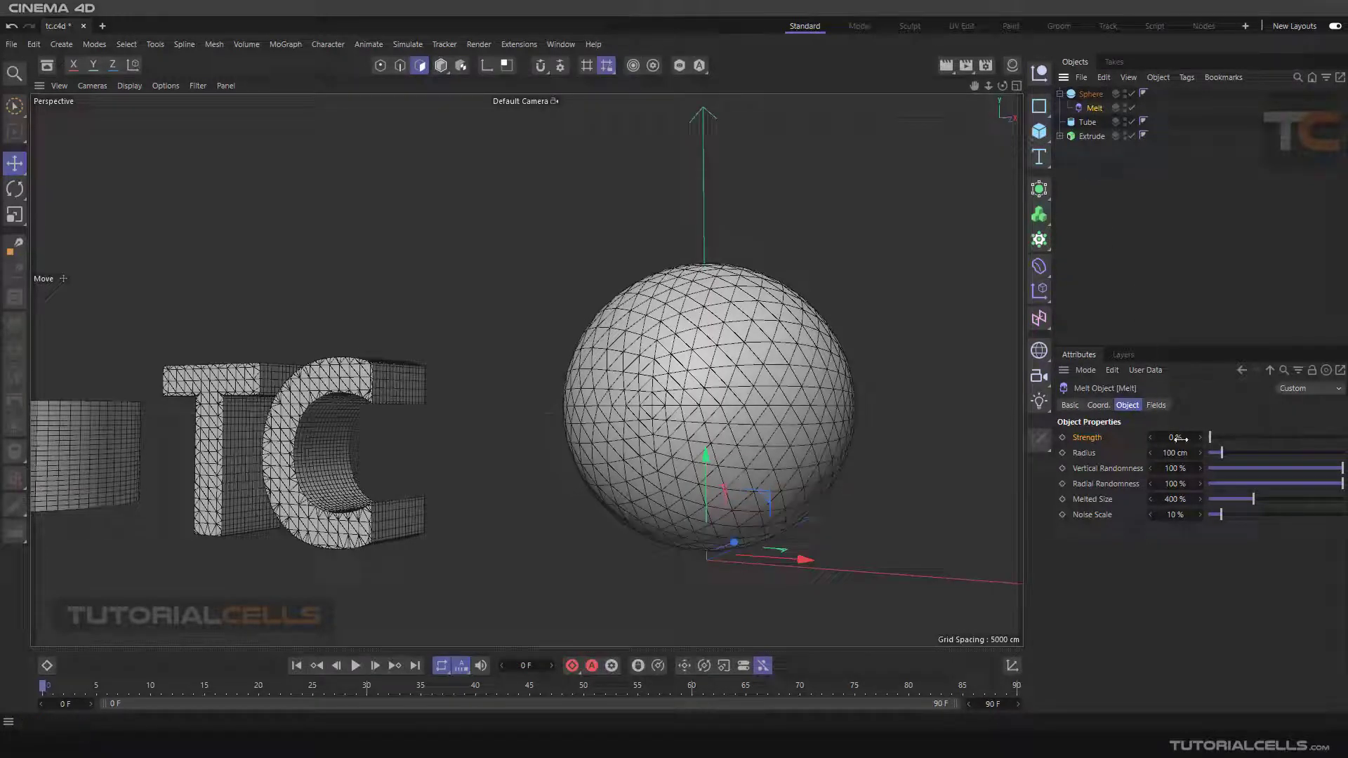
Set the Melt Strength to 25 % and widen its Radius to 313 cm
drag(1207, 437, 1220, 435)
mouse_move(772, 394)
alt+mouse_down()
mouse_move(792, 383)
mouse_move(797, 415)
mouse_move(781, 381)
alt+mouse_up()
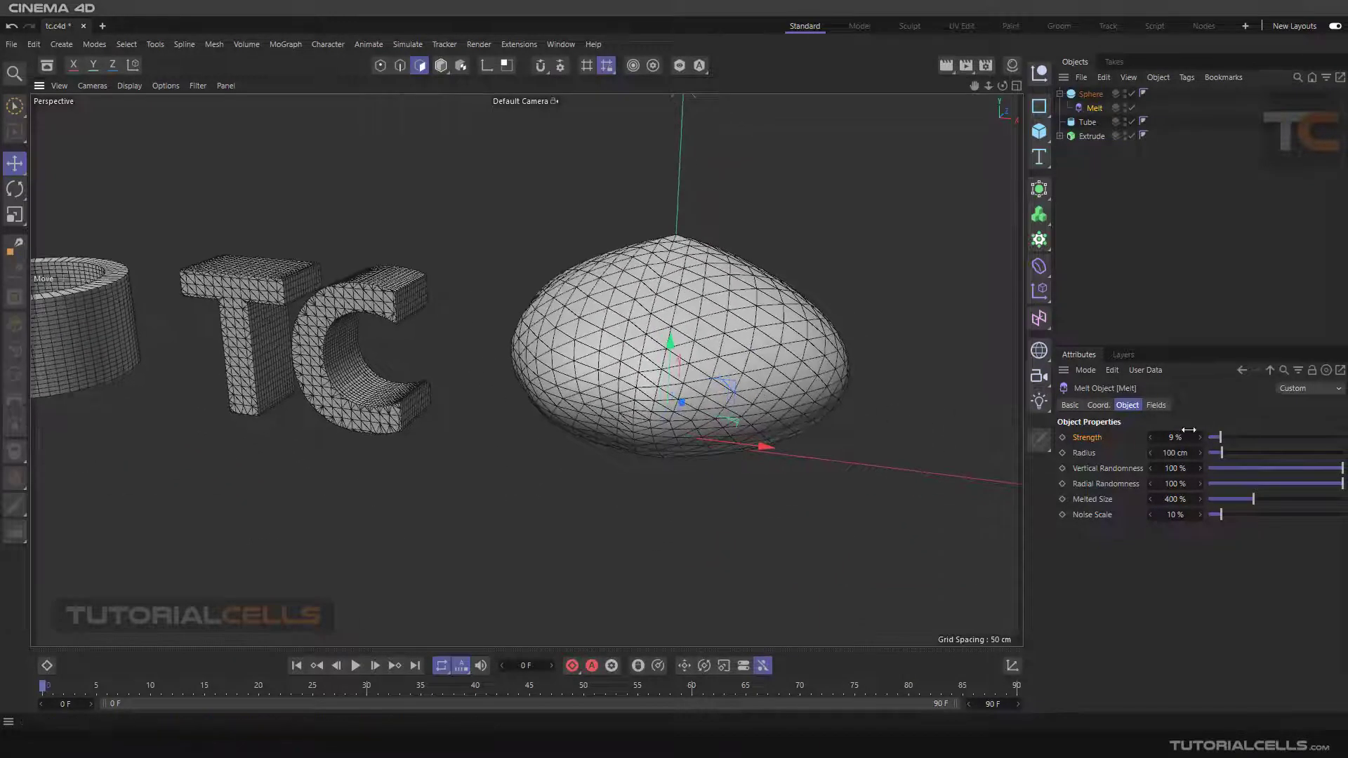
drag(1221, 436, 1244, 437)
alt+drag(687, 421, 711, 362)
drag(1221, 457, 1249, 451)
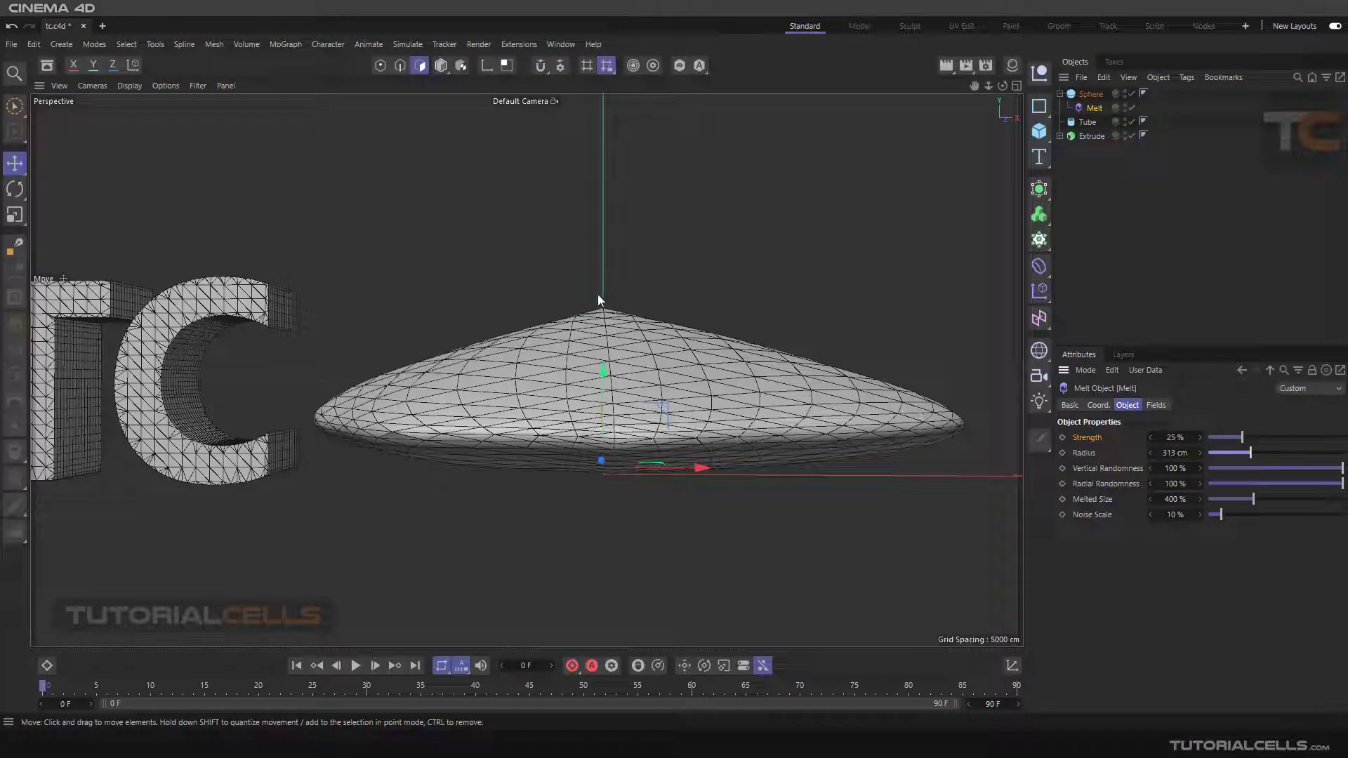
Bring the Melt Radius down to 85 cm, giving a sharp peak over a lumpy puddle
drag(1250, 452, 1222, 450)
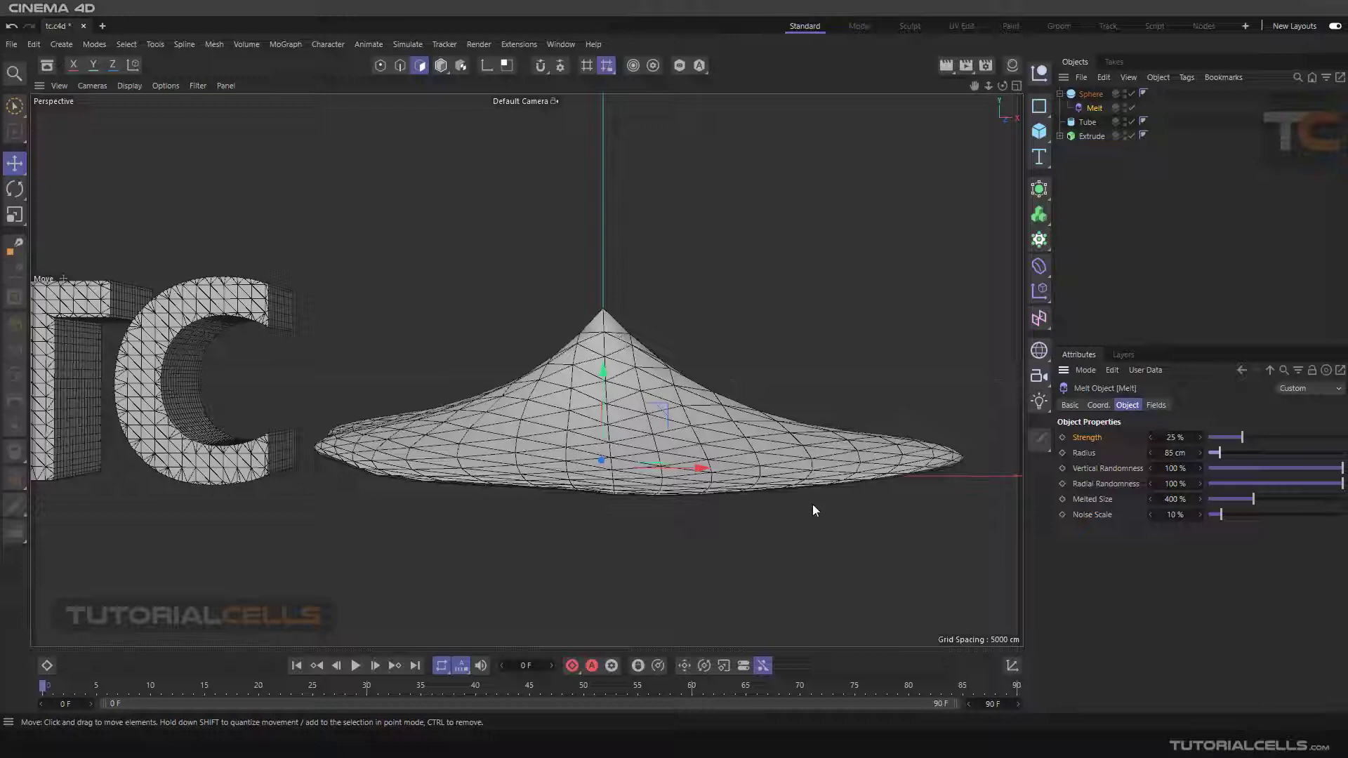
alt+drag(688, 368, 690, 408)
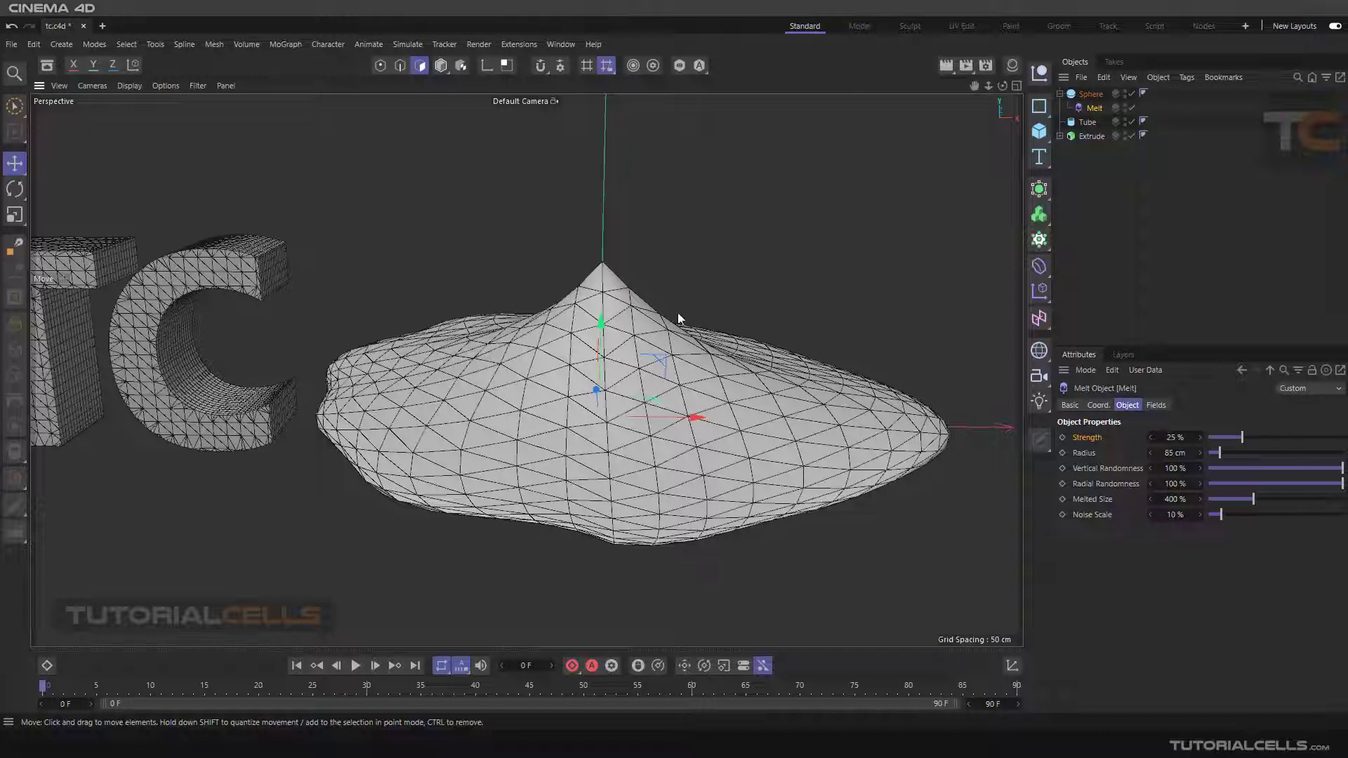
Set the Melt Radius to 83 cm, keep Vertical Randomness at 100 %, and raise Noise Scale for lumpiness
click(1152, 452)
click(1153, 452)
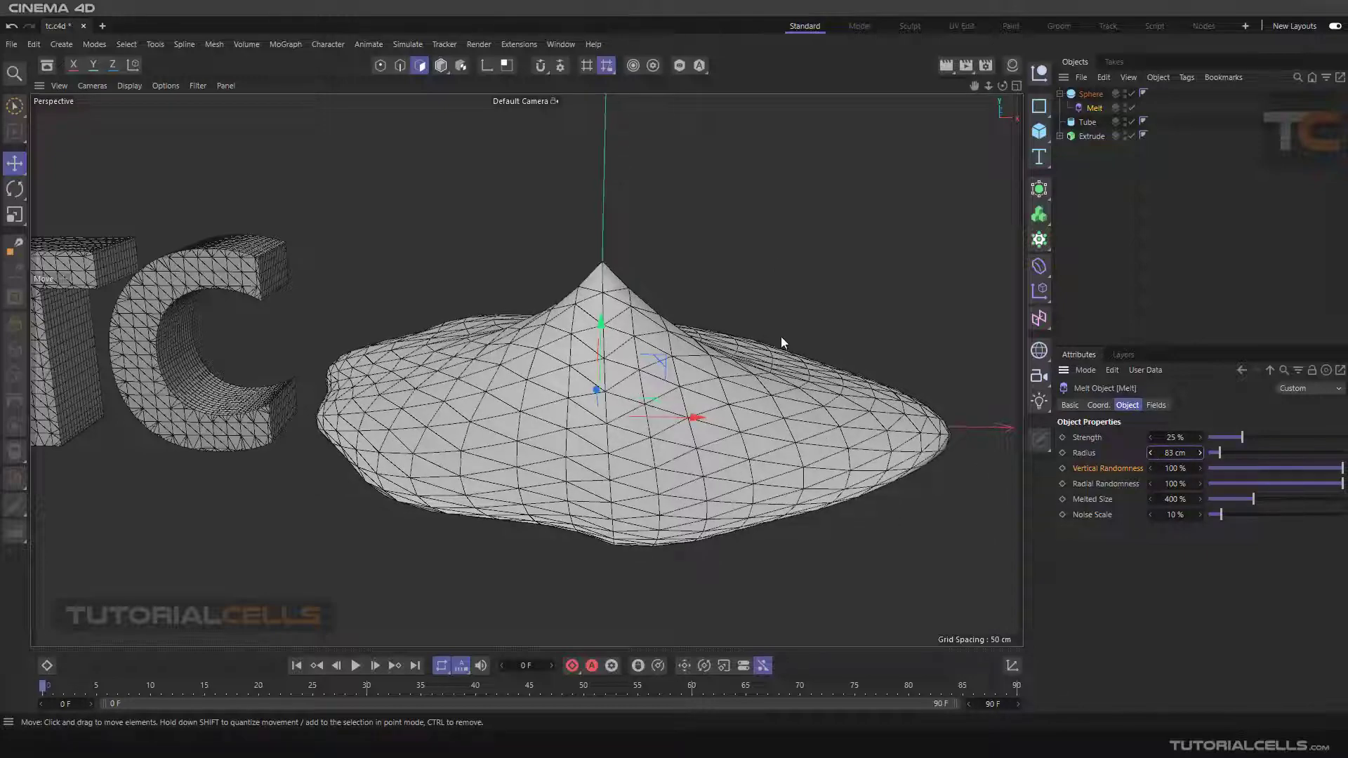
mouse_move(815, 417)
alt+mouse_down()
mouse_move(795, 458)
mouse_move(803, 401)
alt+mouse_up()
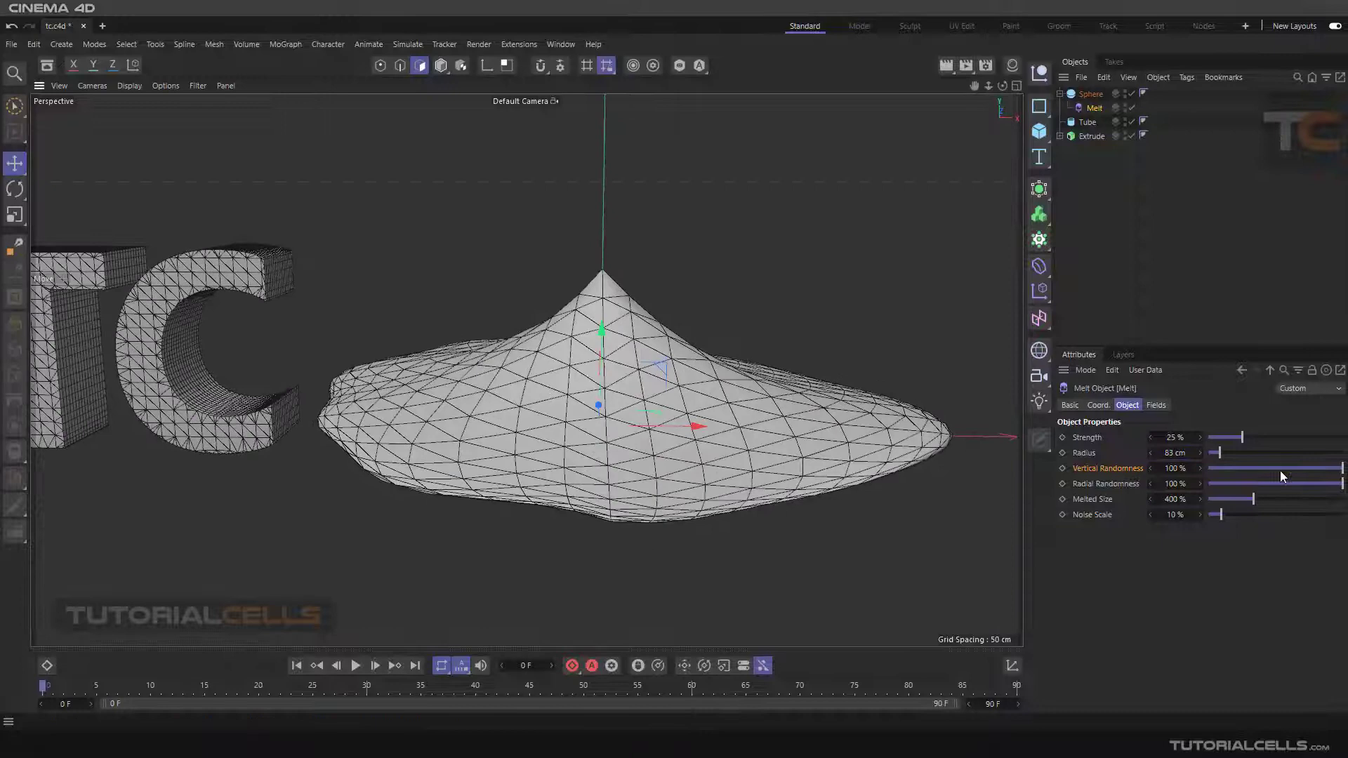
drag(1342, 475, 1310, 465)
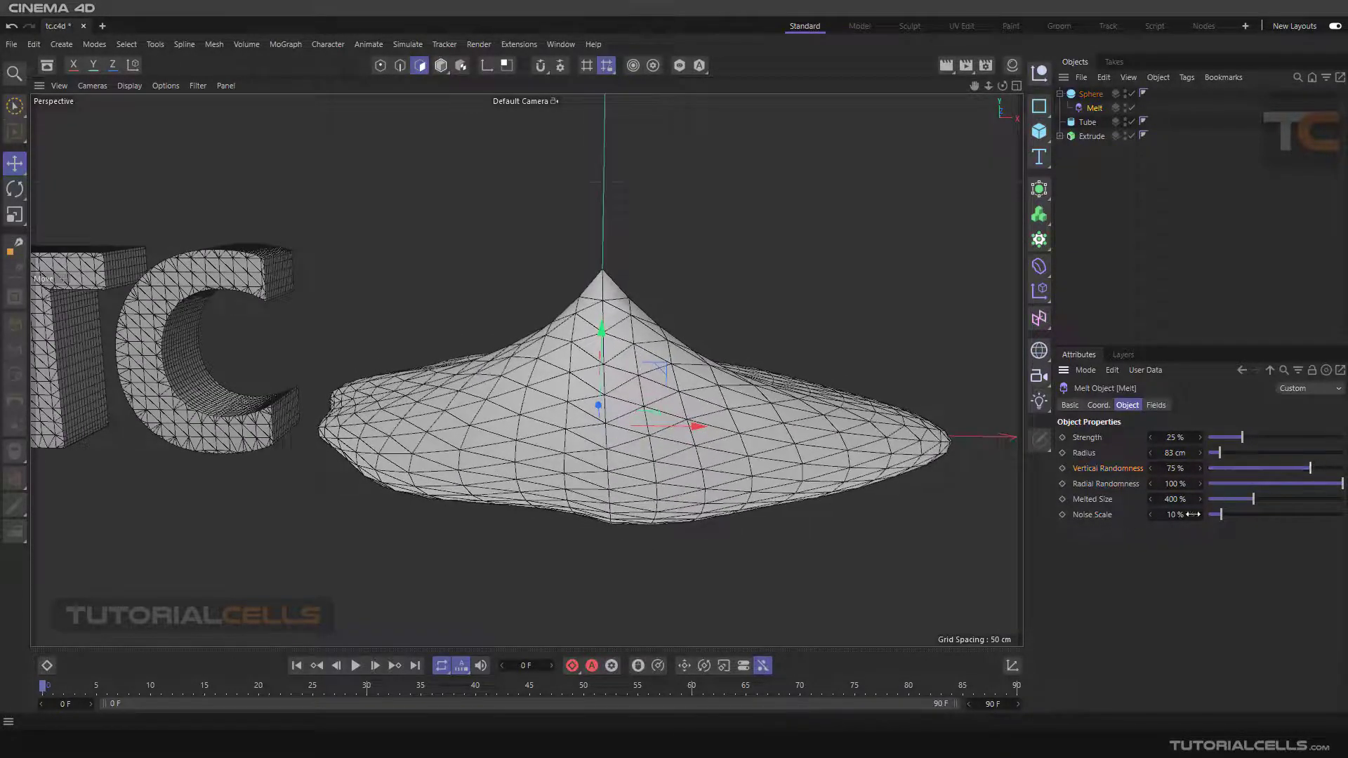
drag(1221, 515, 1265, 515)
drag(1310, 467, 1347, 466)
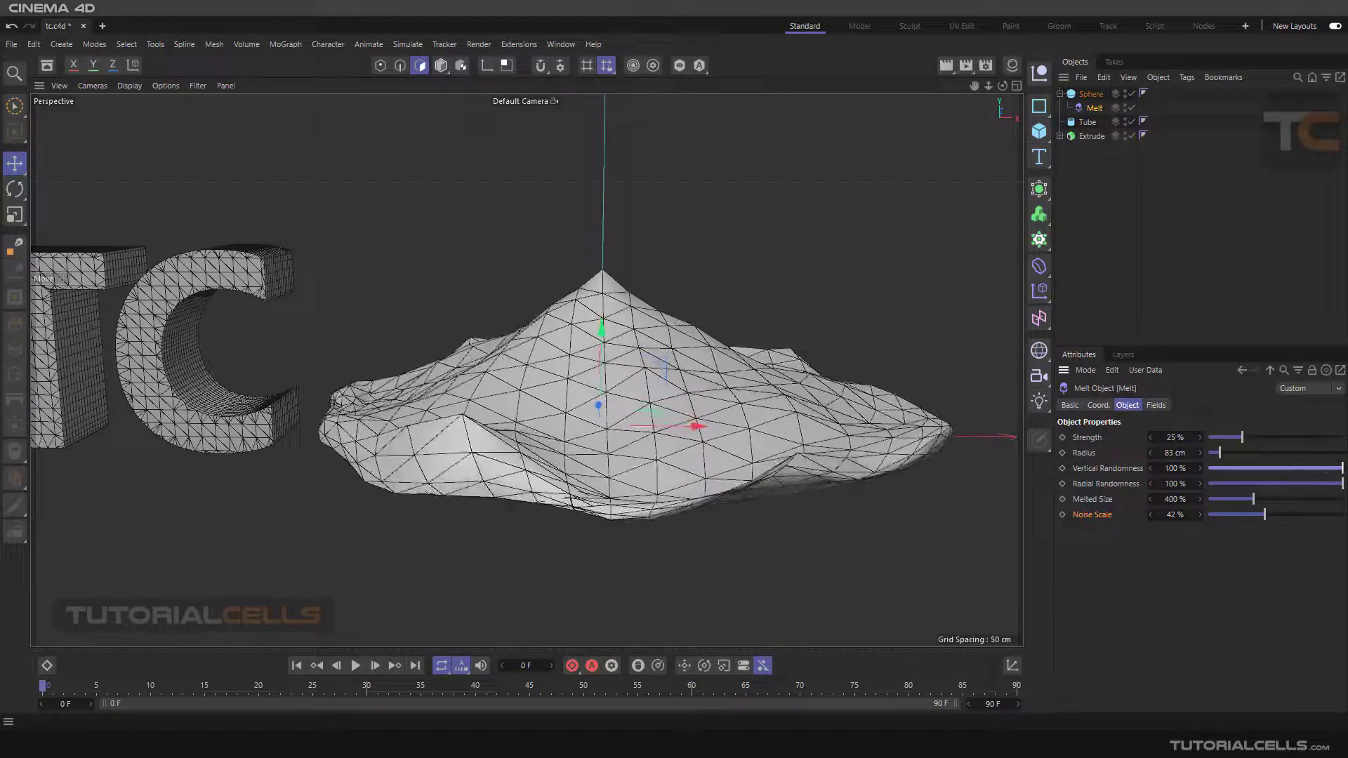
mouse_move(871, 435)
alt+mouse_down()
mouse_move(773, 421)
mouse_move(875, 441)
alt+mouse_up()
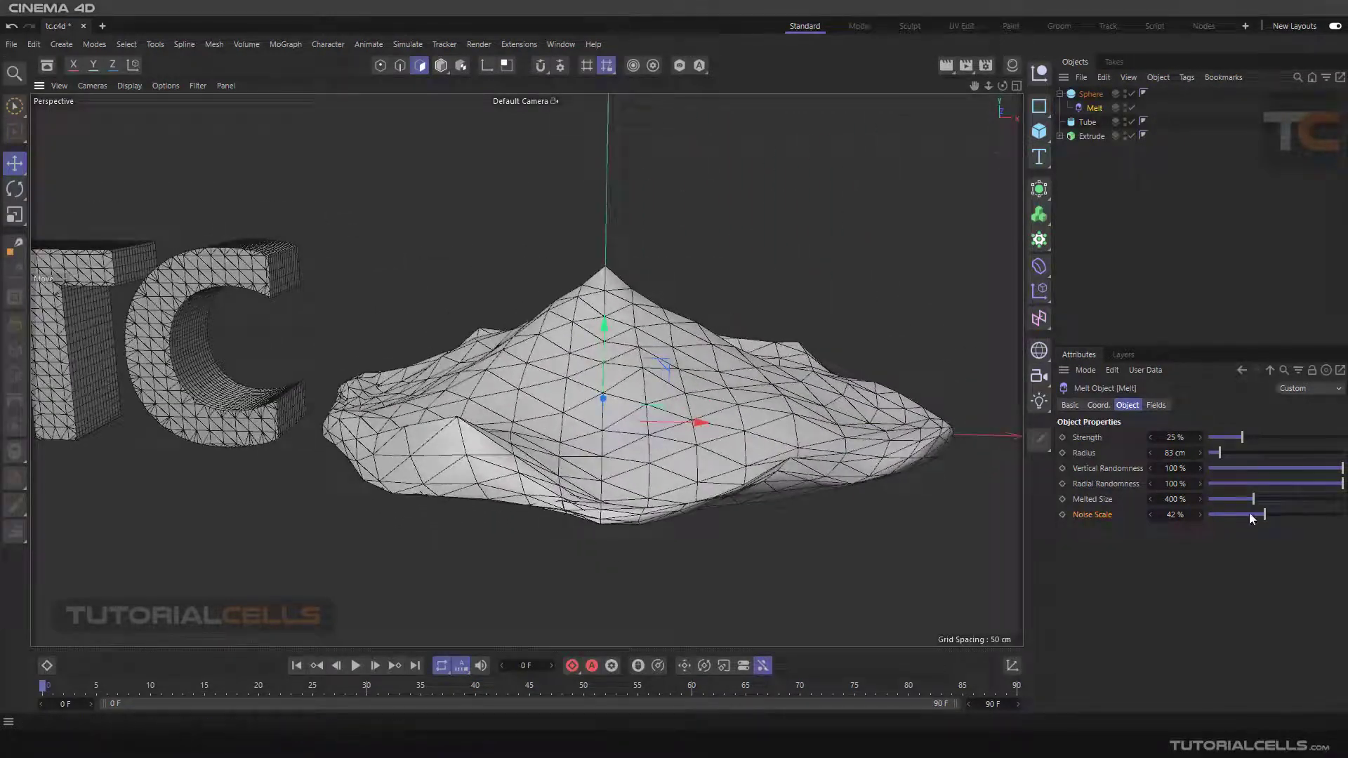
mouse_move(1265, 514)
mouse_down()
mouse_move(1280, 511)
mouse_move(1233, 504)
mouse_move(1252, 505)
mouse_up()
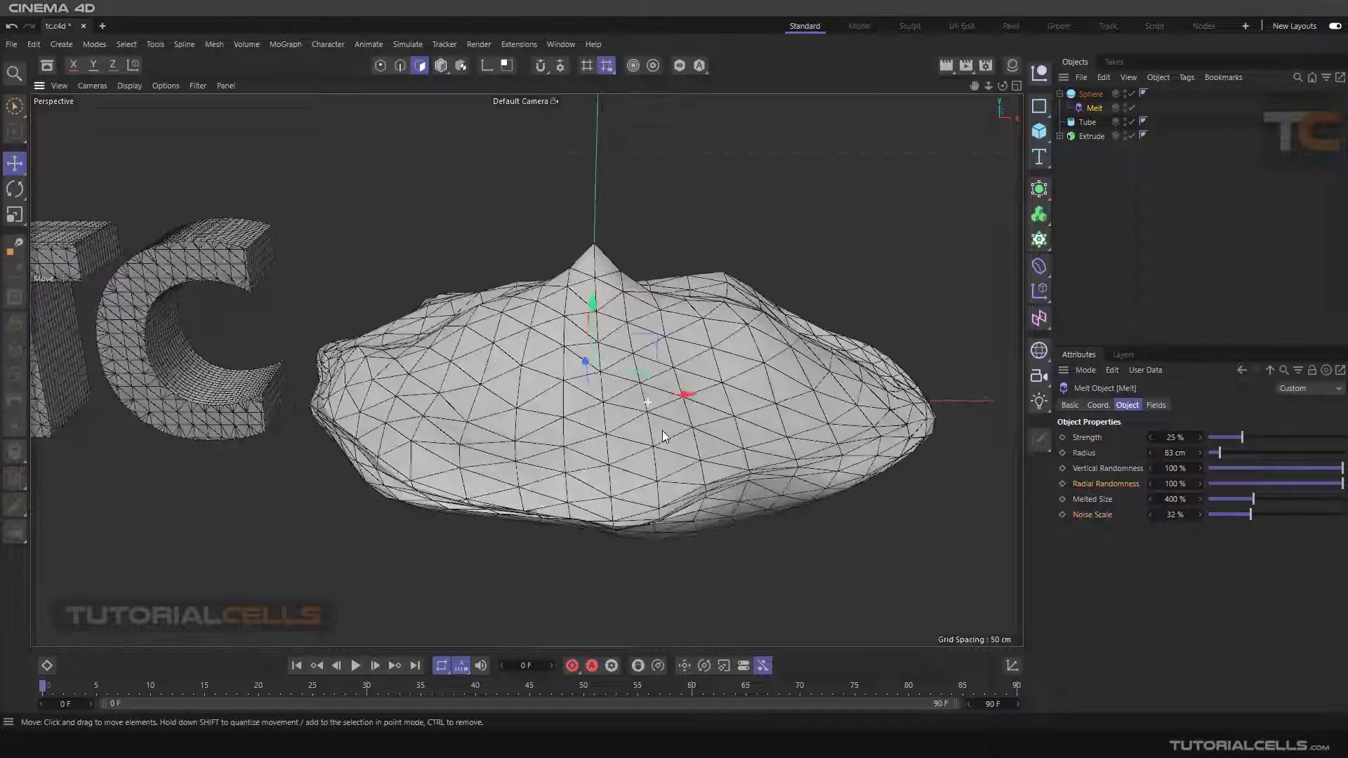
Raise the sphere Melt's Radial Randomness from 0 % to 100 % for wavy, irregular edges
alt+drag(663, 431, 612, 203)
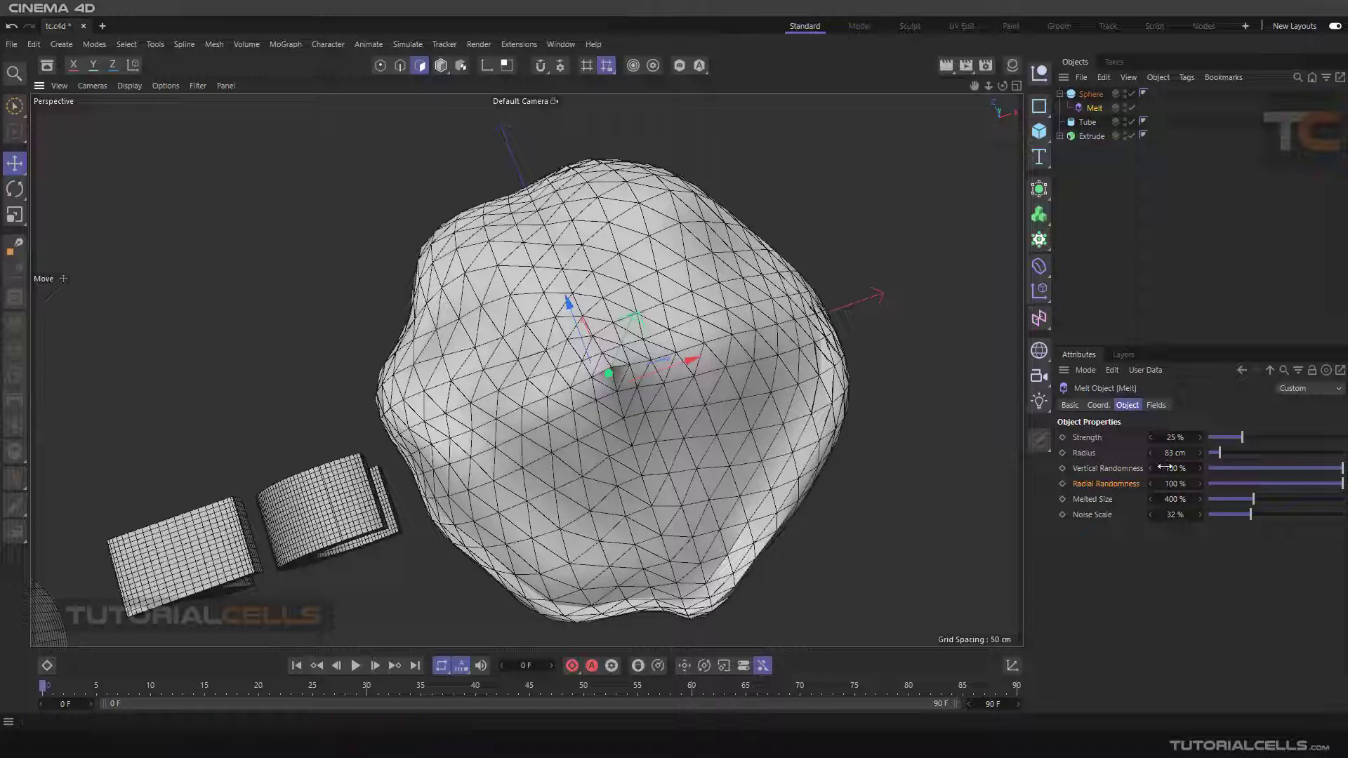
drag(1334, 486, 1148, 477)
scroll(541, 324, down, 3)
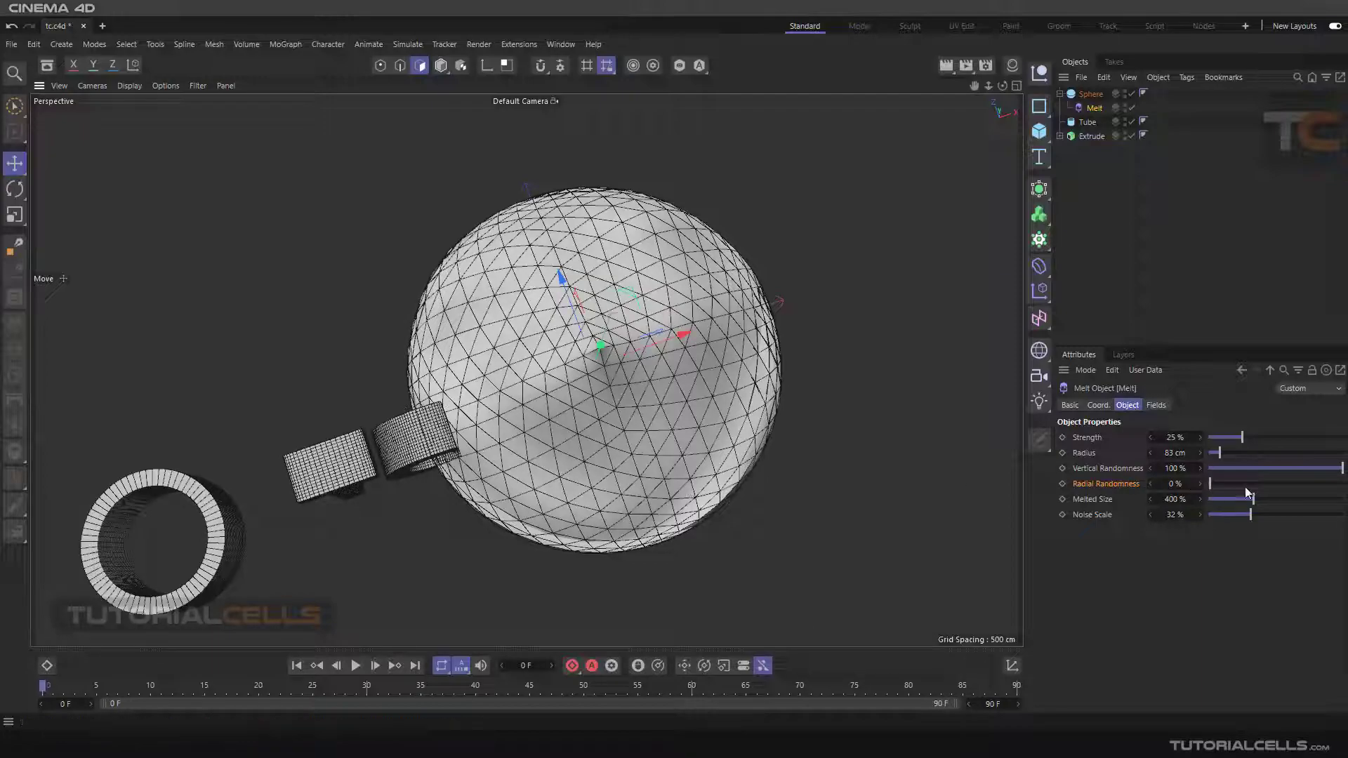
drag(1210, 484, 1343, 484)
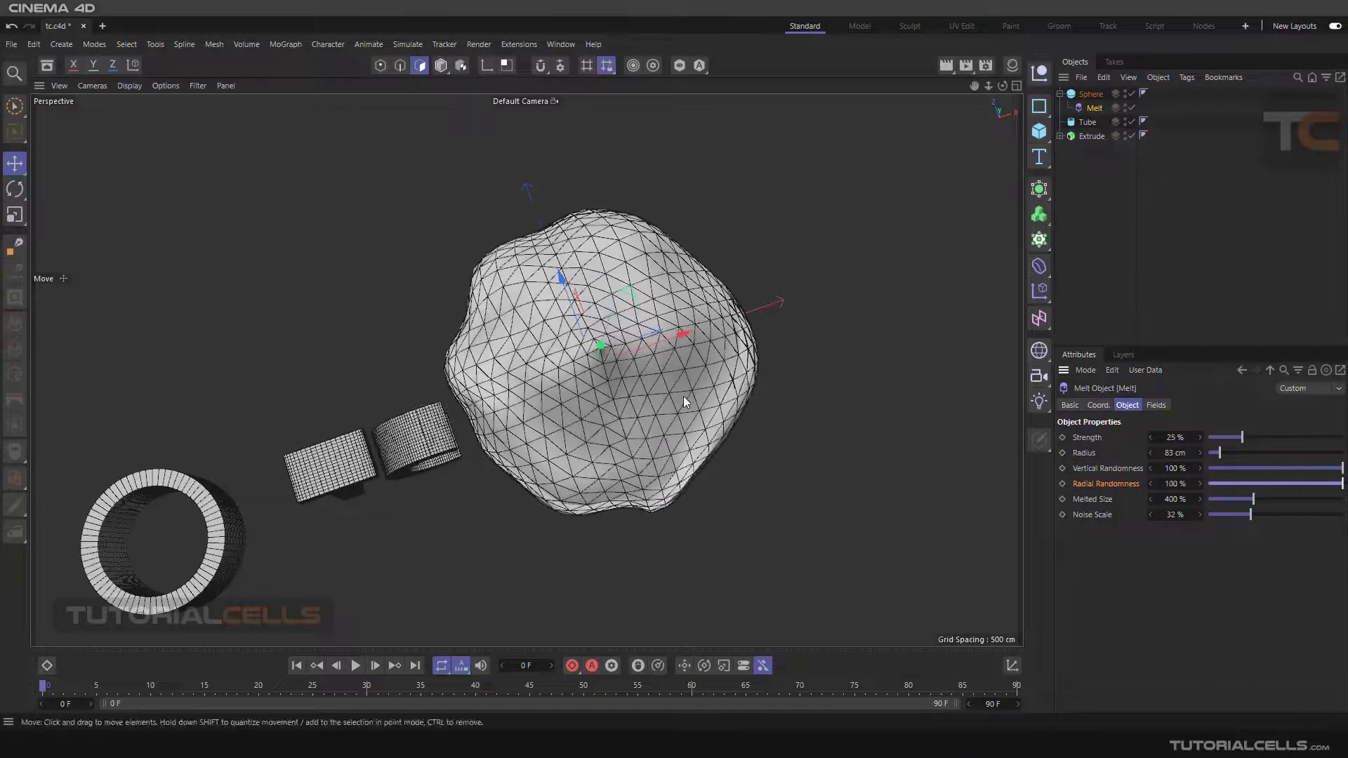
scroll(684, 396, up, 4)
alt+drag(684, 396, 601, 285)
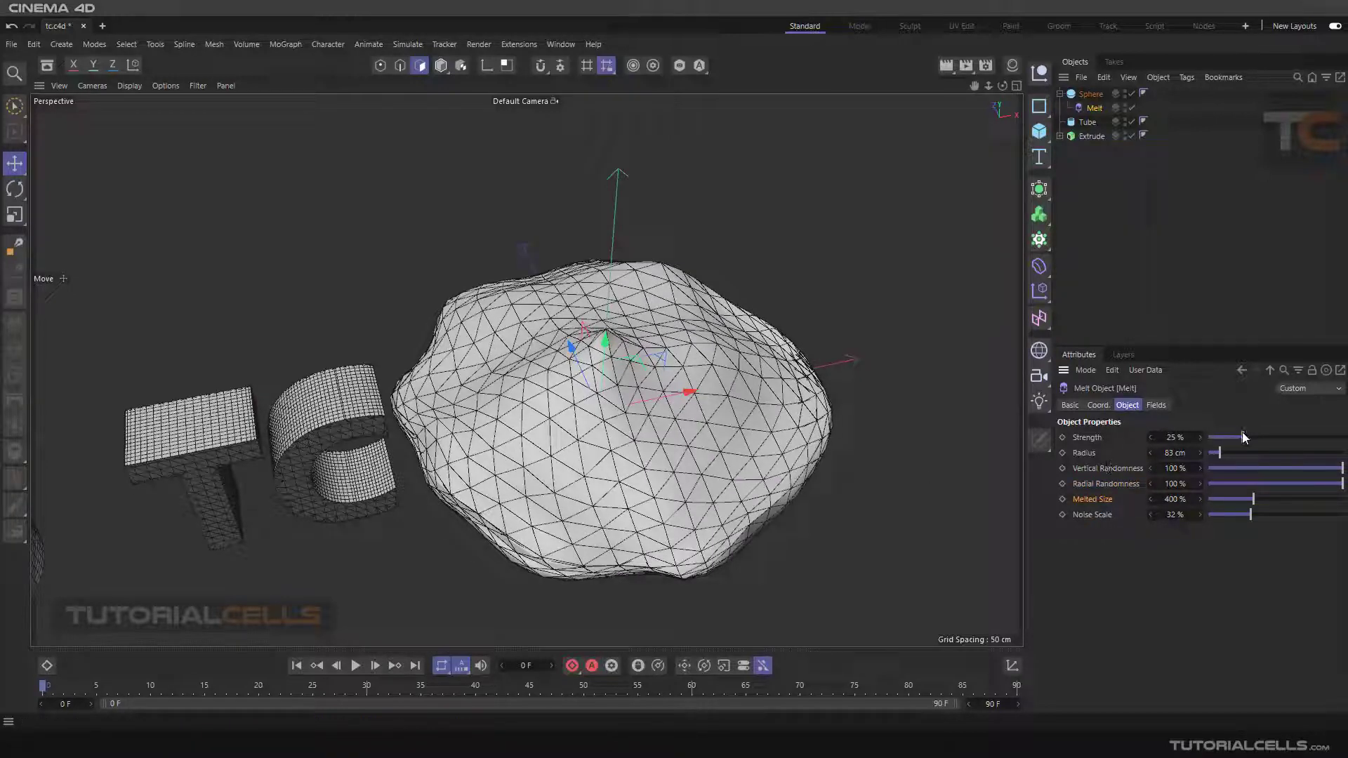
Lower the Melt's Melted Size to 100 % and push Strength from 0 % up to 100 %
drag(1254, 500, 1201, 503)
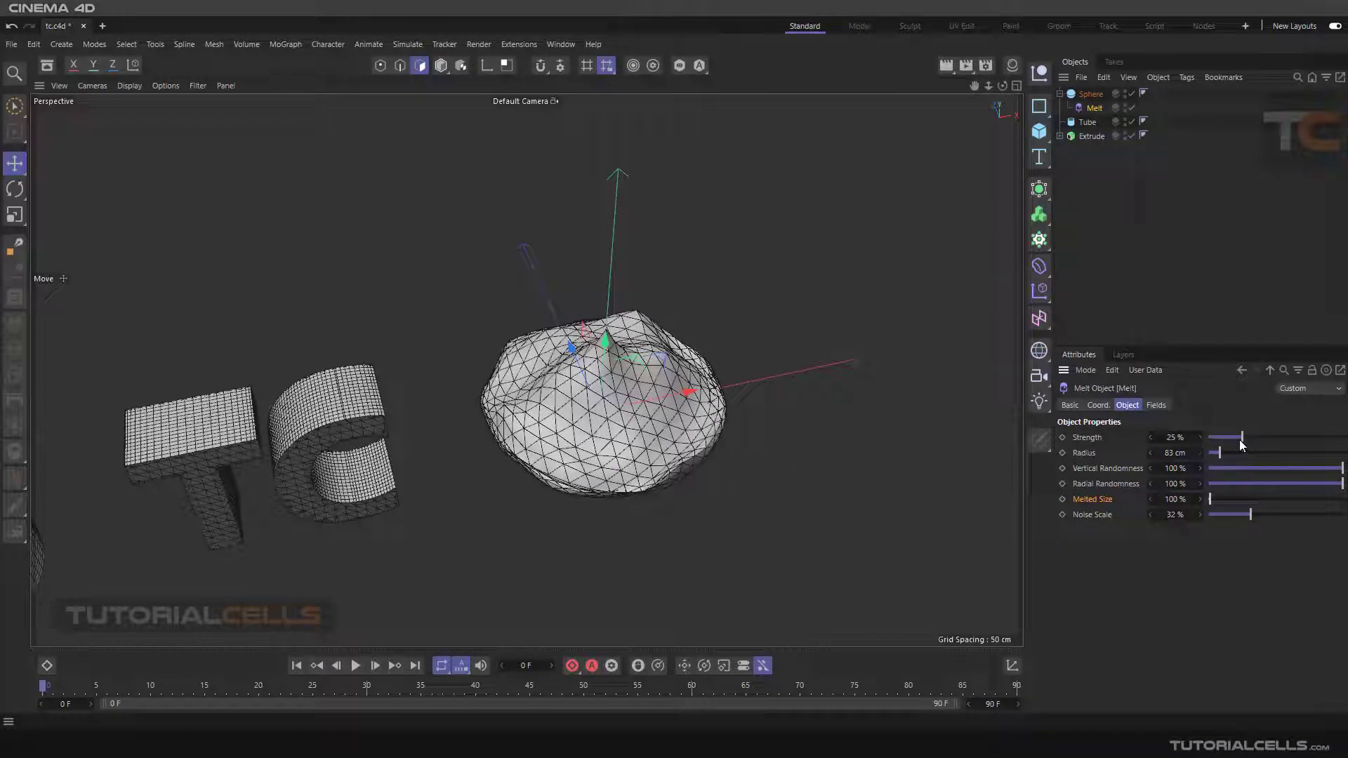
drag(1242, 440, 1207, 439)
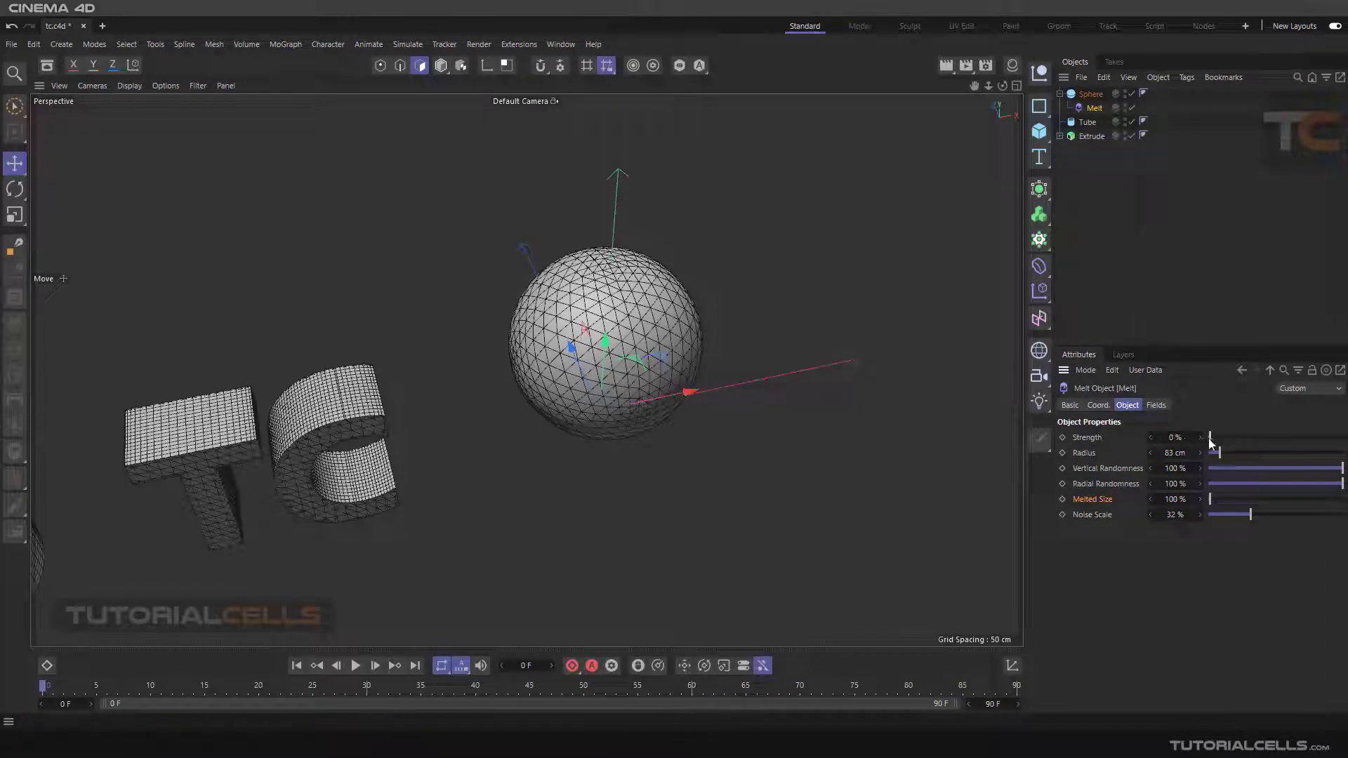
drag(1209, 439, 1342, 440)
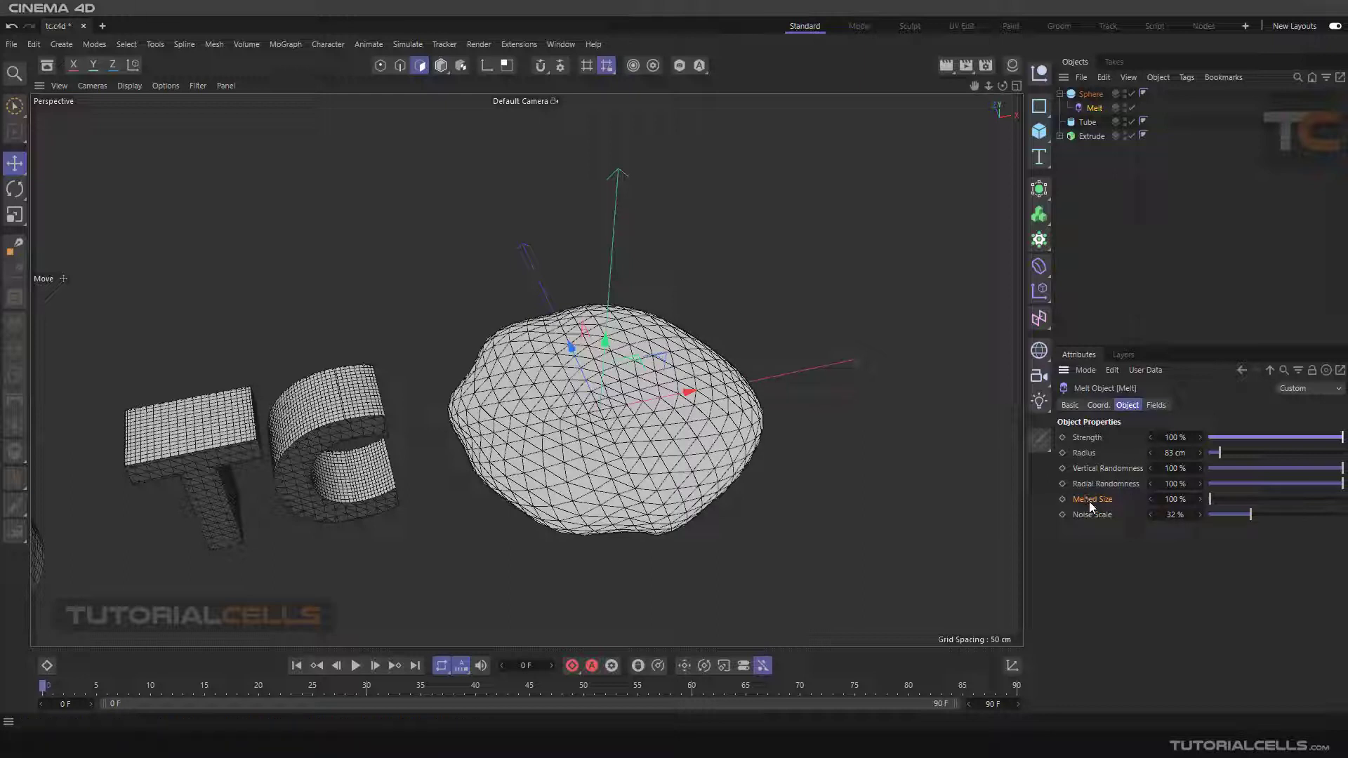
click(1081, 440)
Set the sphere Melt's Melted Size to 331 % and Strength to 22 %
drag(1200, 500, 1199, 464)
scroll(690, 425, down, 5)
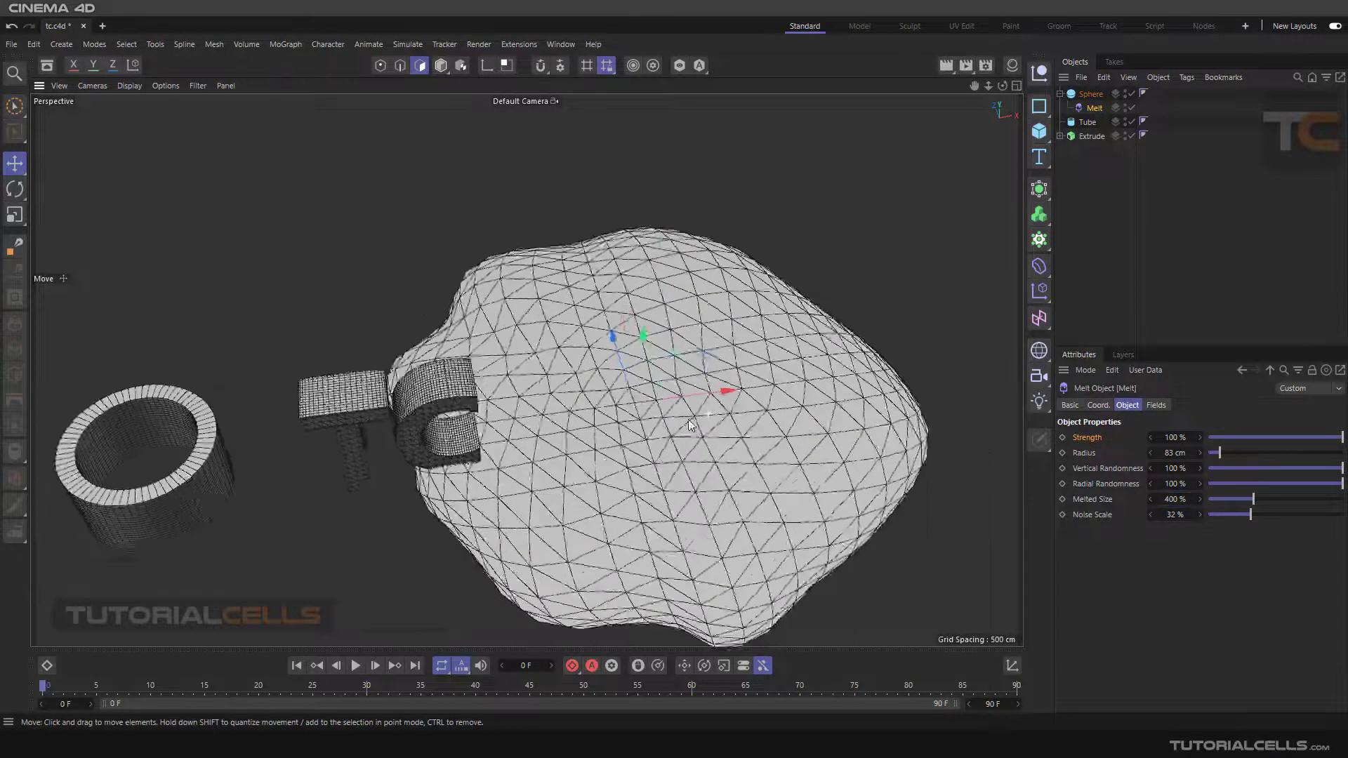
alt+drag(691, 424, 987, 471)
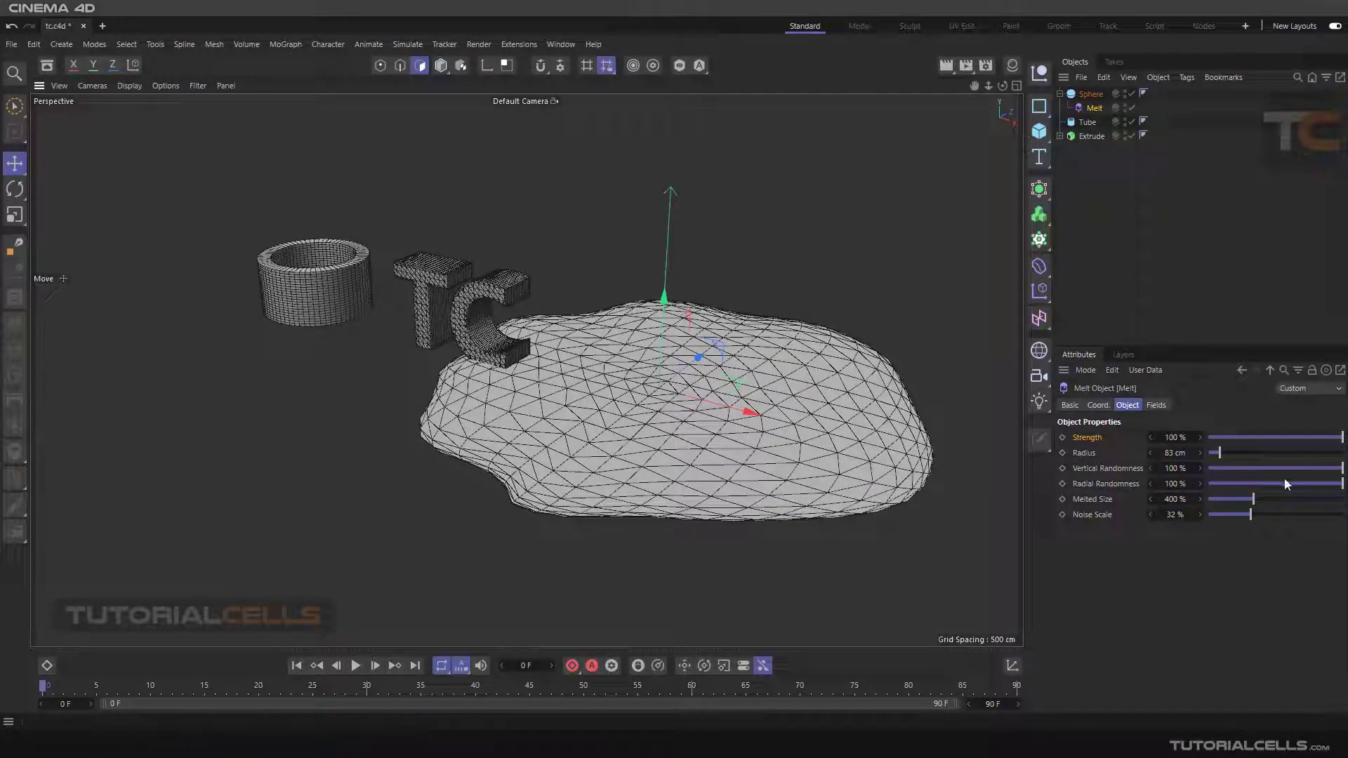
drag(1342, 489, 1346, 489)
drag(1258, 495, 1235, 498)
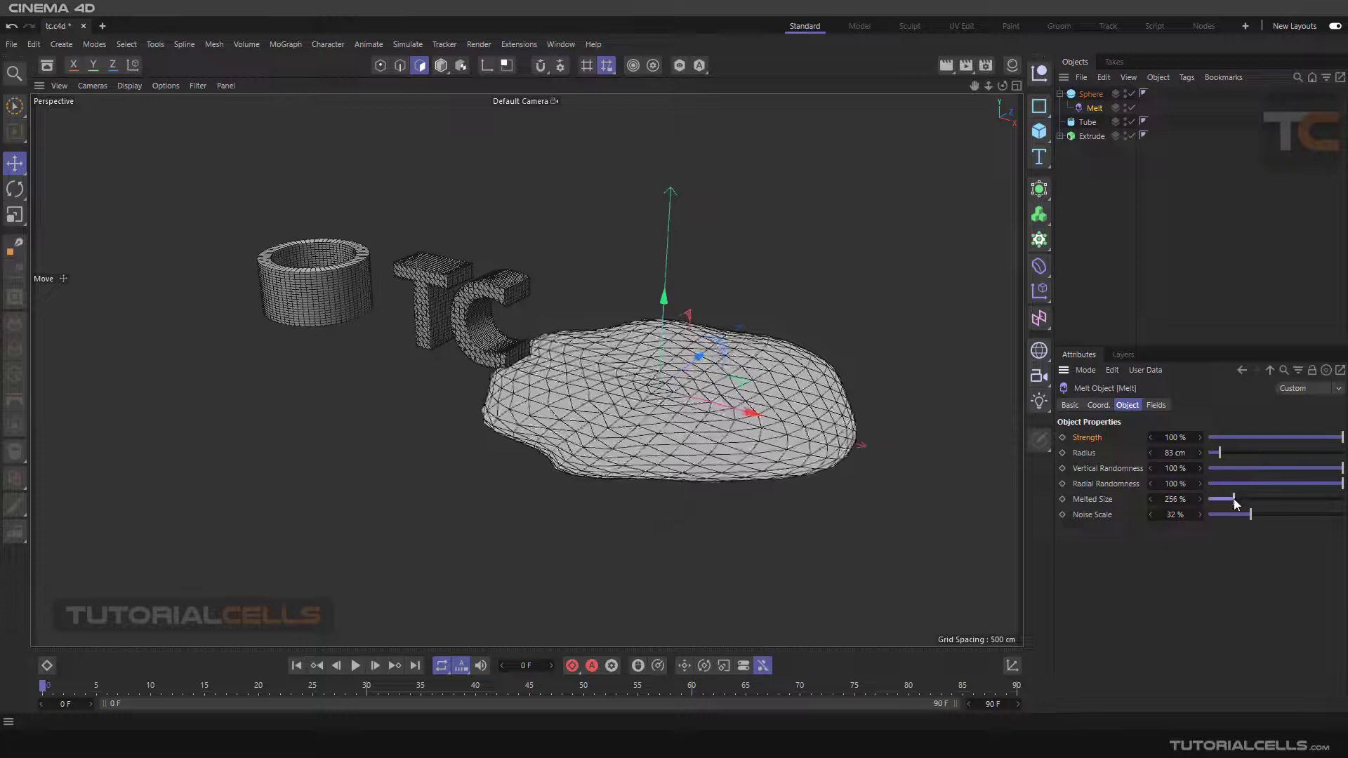
click(1107, 502)
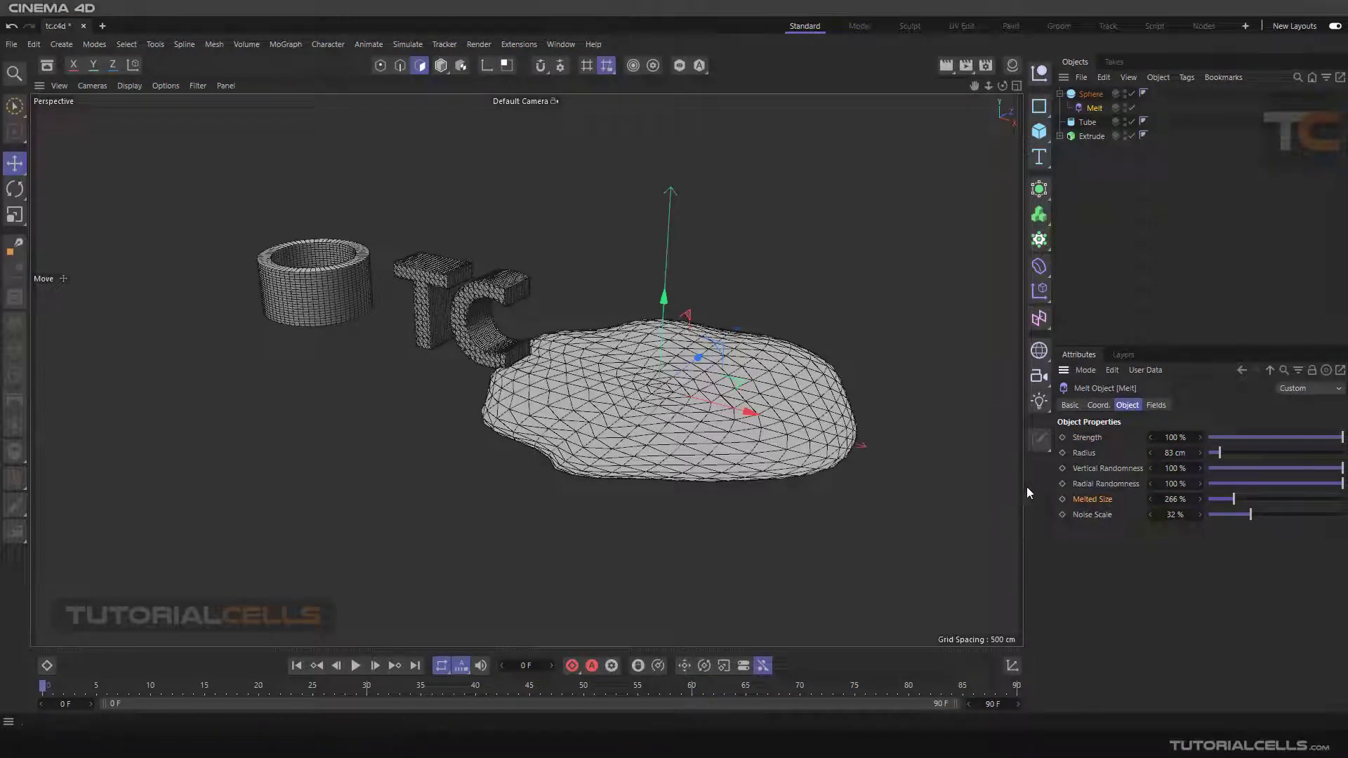
click(1086, 438)
click(1094, 500)
drag(1234, 497, 1244, 497)
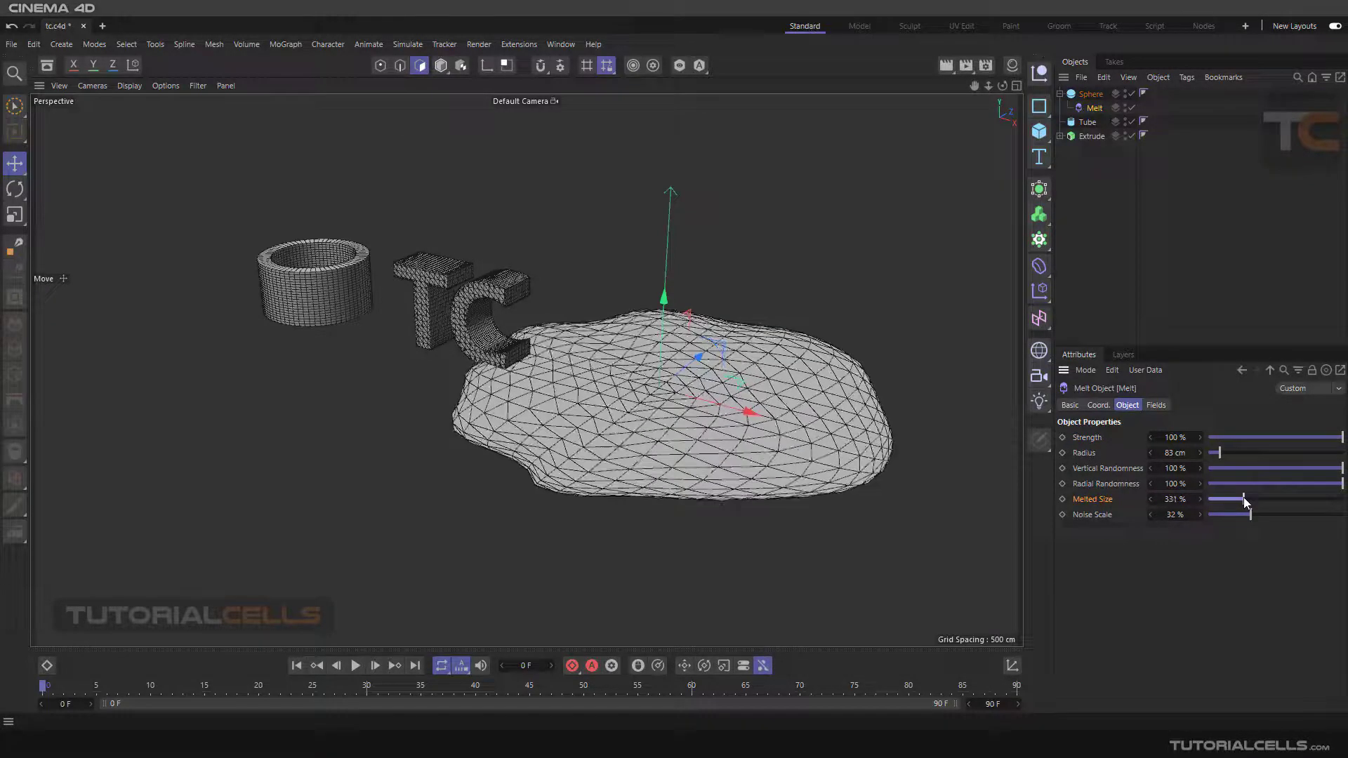
drag(1282, 437, 1238, 437)
alt+drag(587, 339, 520, 319)
click(1074, 122)
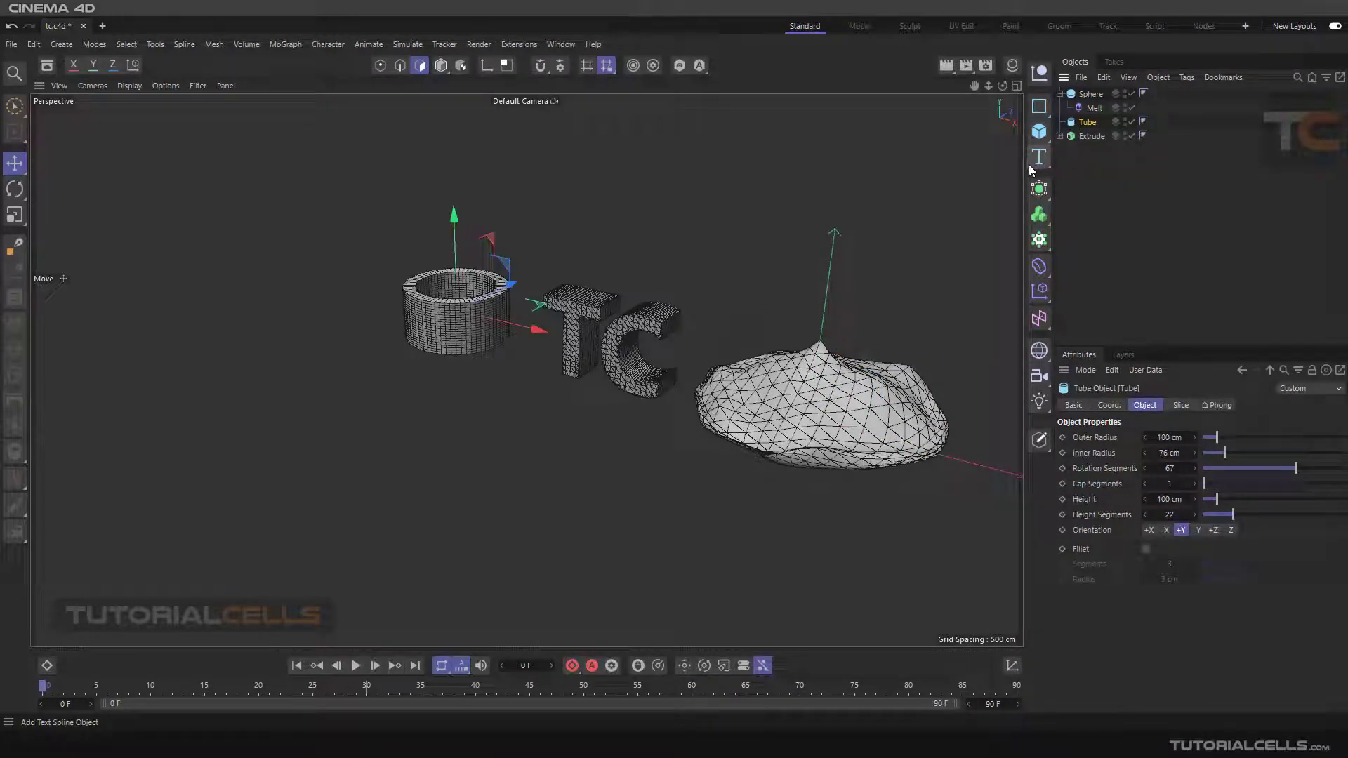
click(1039, 267)
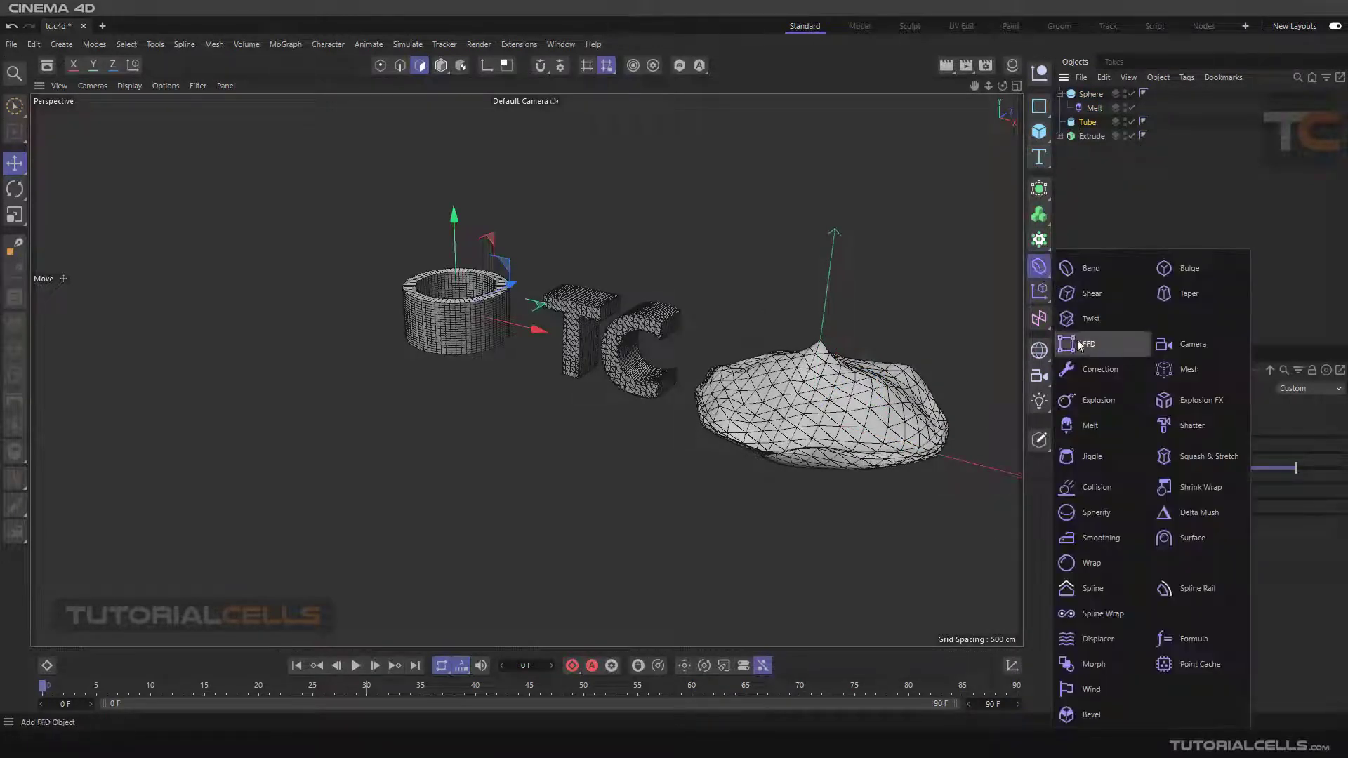
click(1088, 427)
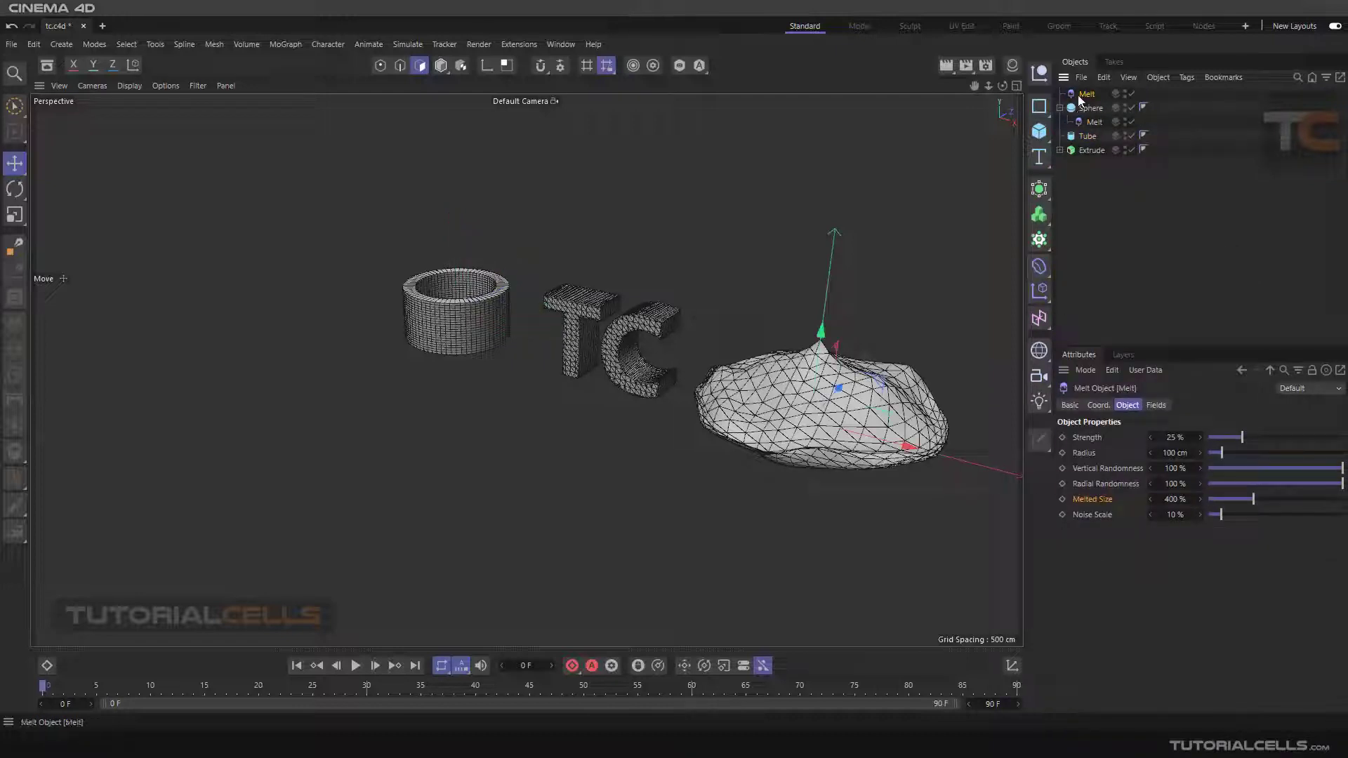
drag(1083, 97, 1090, 136)
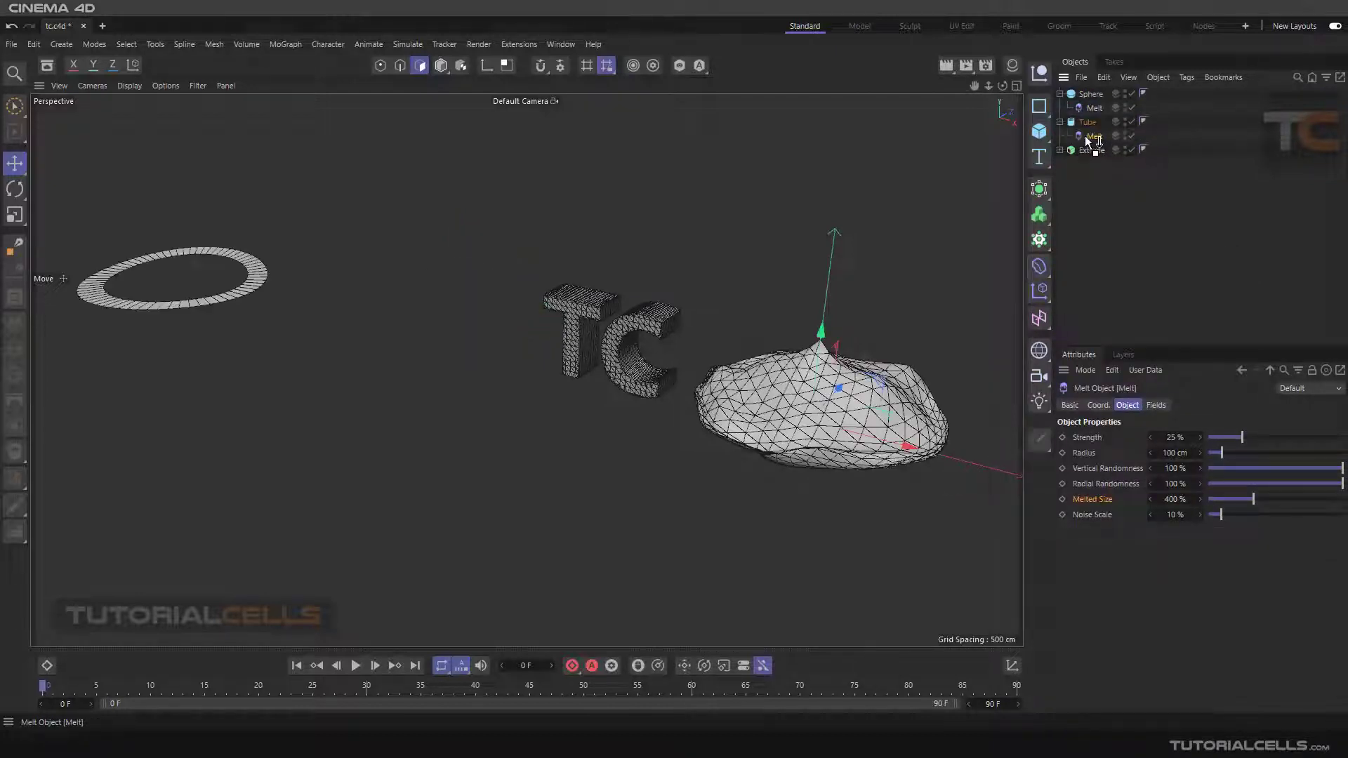
scroll(728, 294, down, 2)
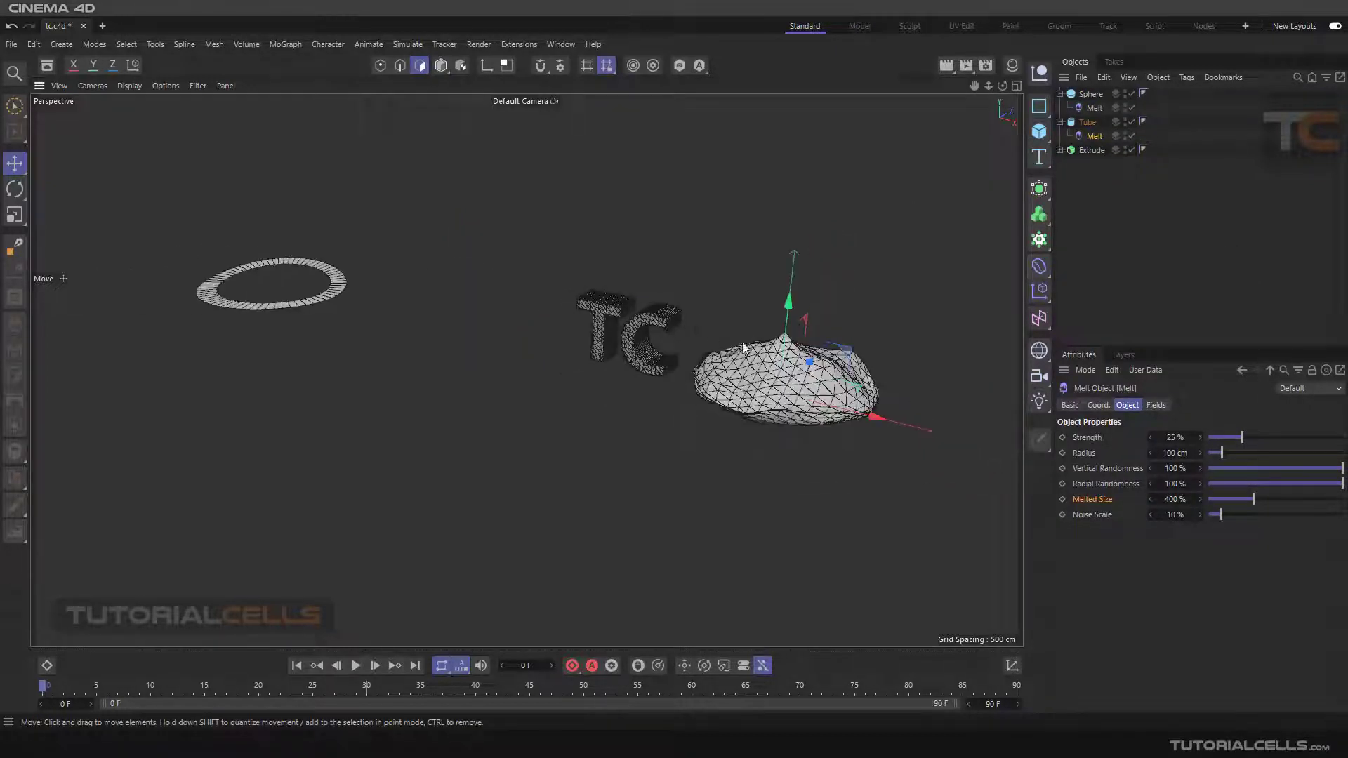
click(1087, 123)
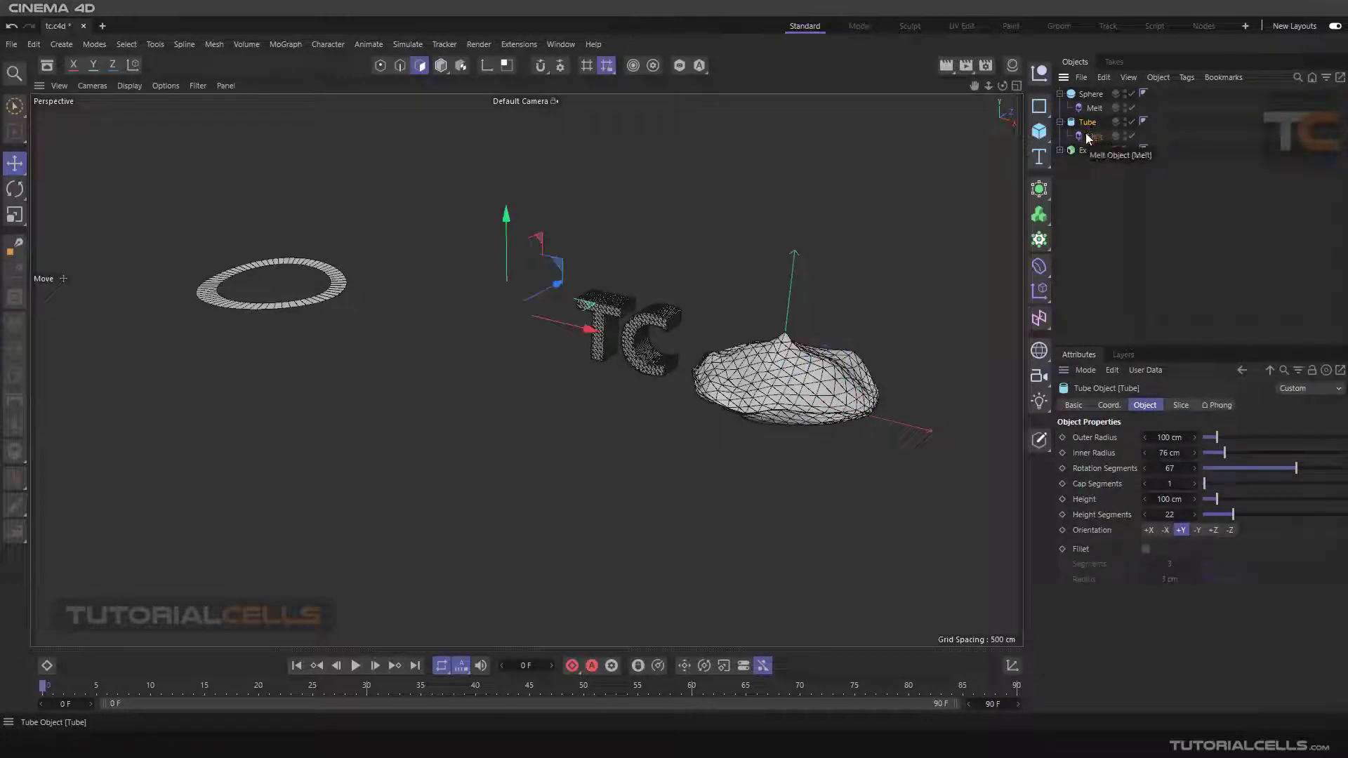
click(1094, 136)
drag(1240, 438, 1182, 412)
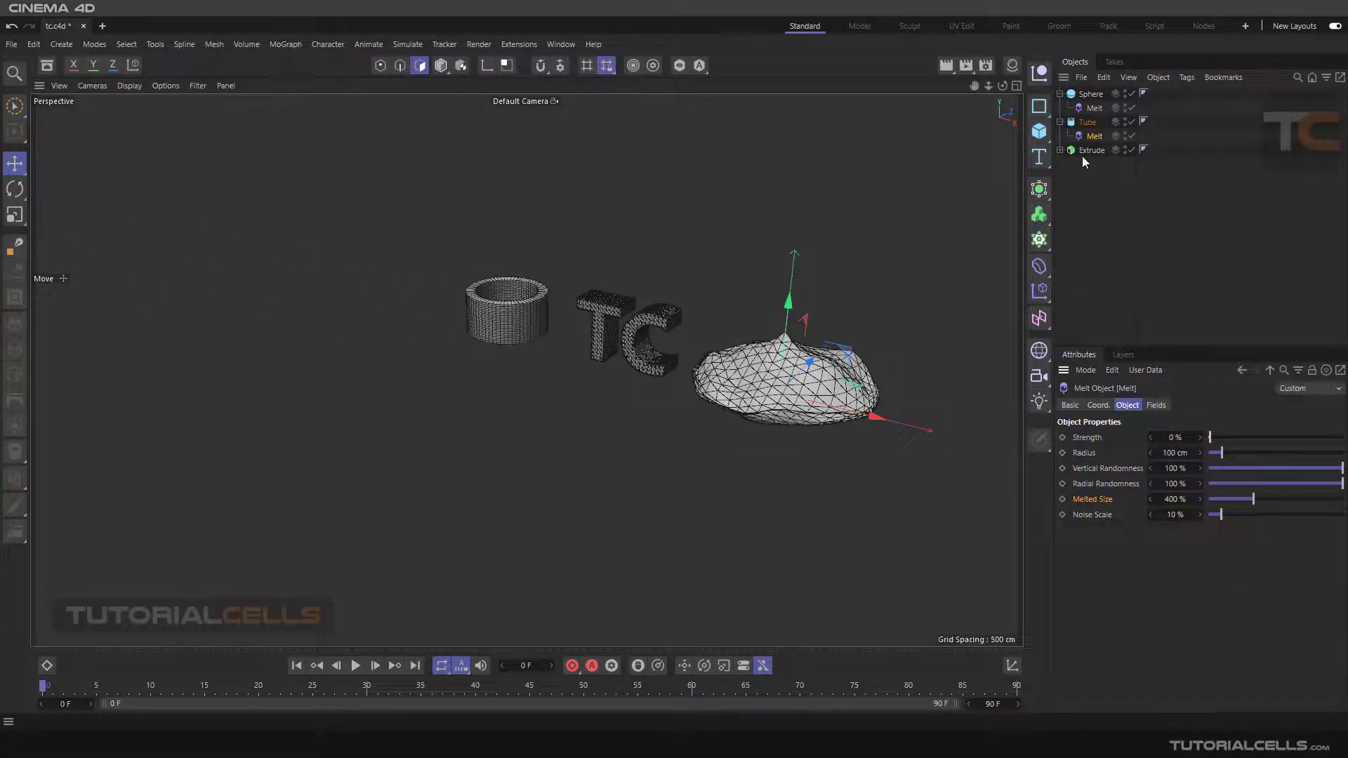
drag(1094, 136, 1067, 148)
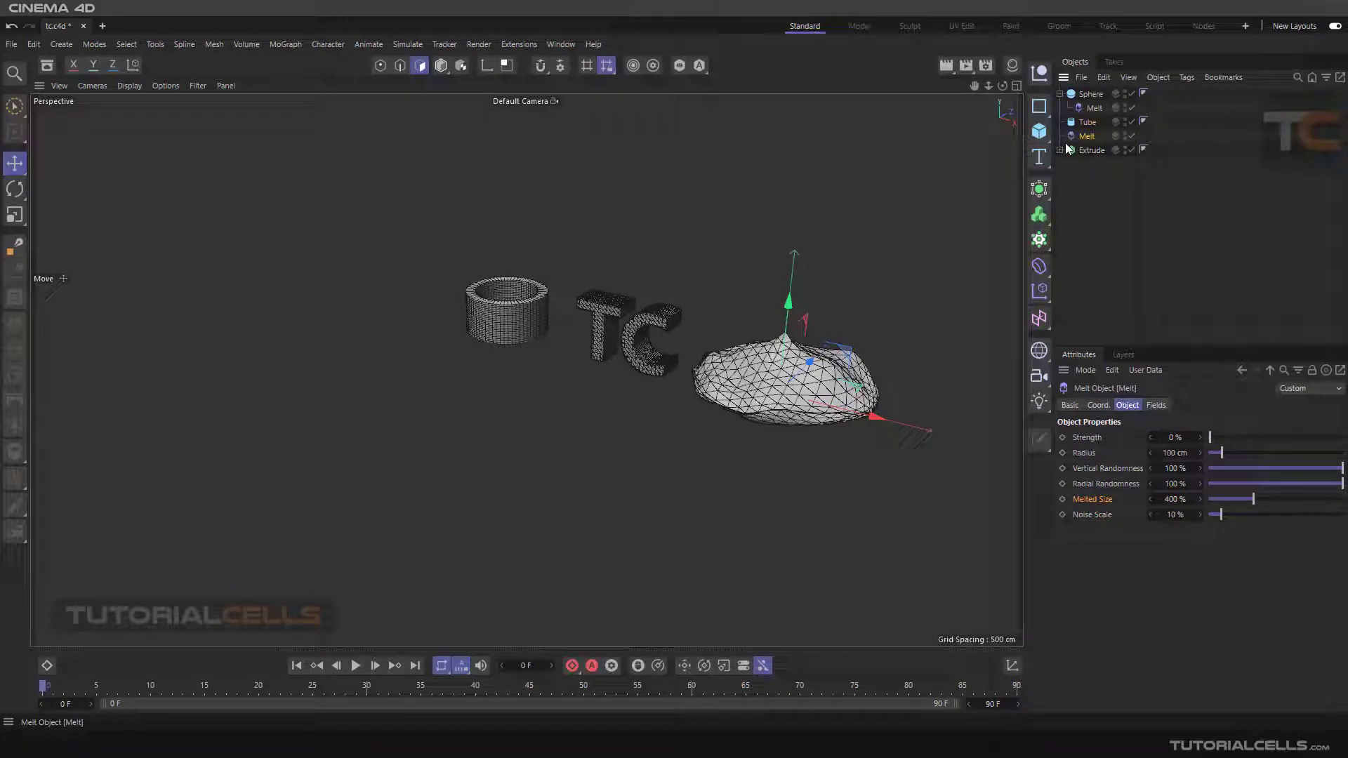
key(Delete)
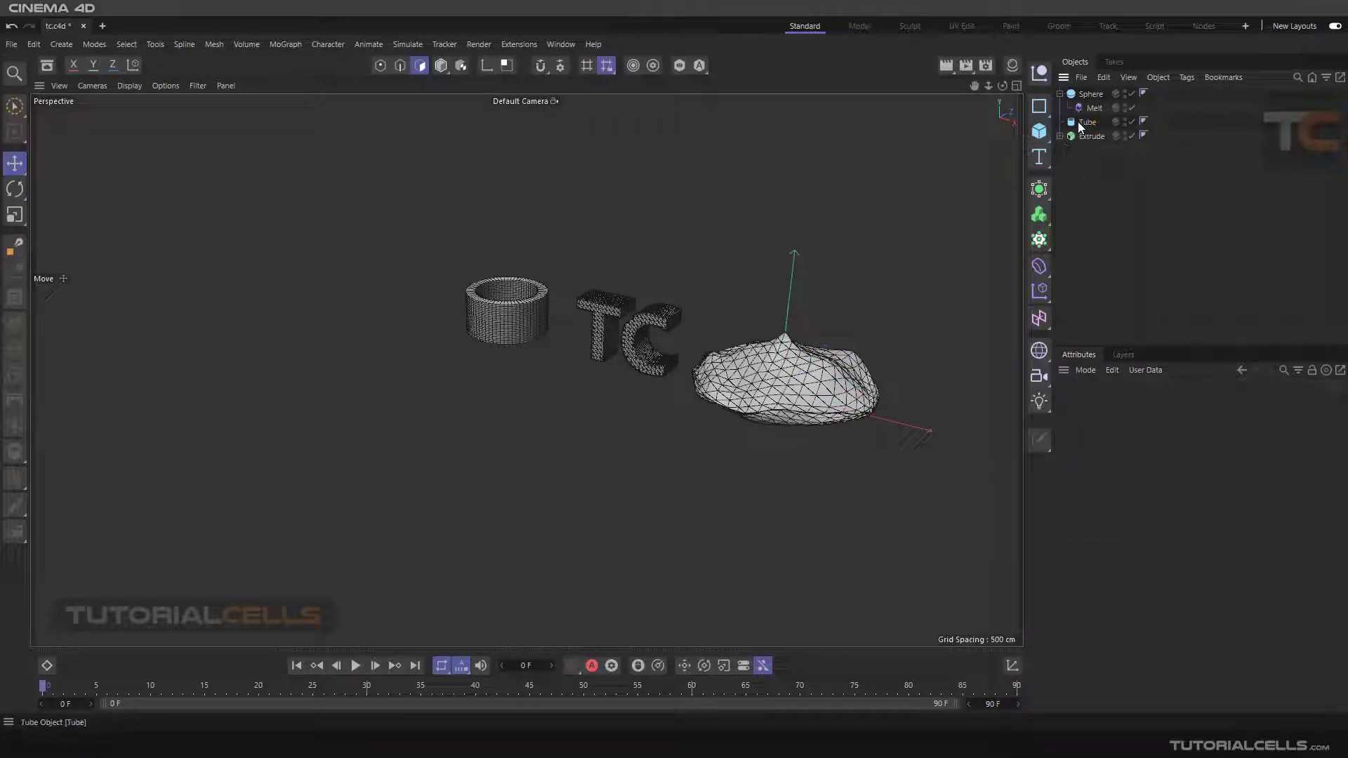
Add a Melt deformer under the Tube and set its Strength to 0%
click(1081, 123)
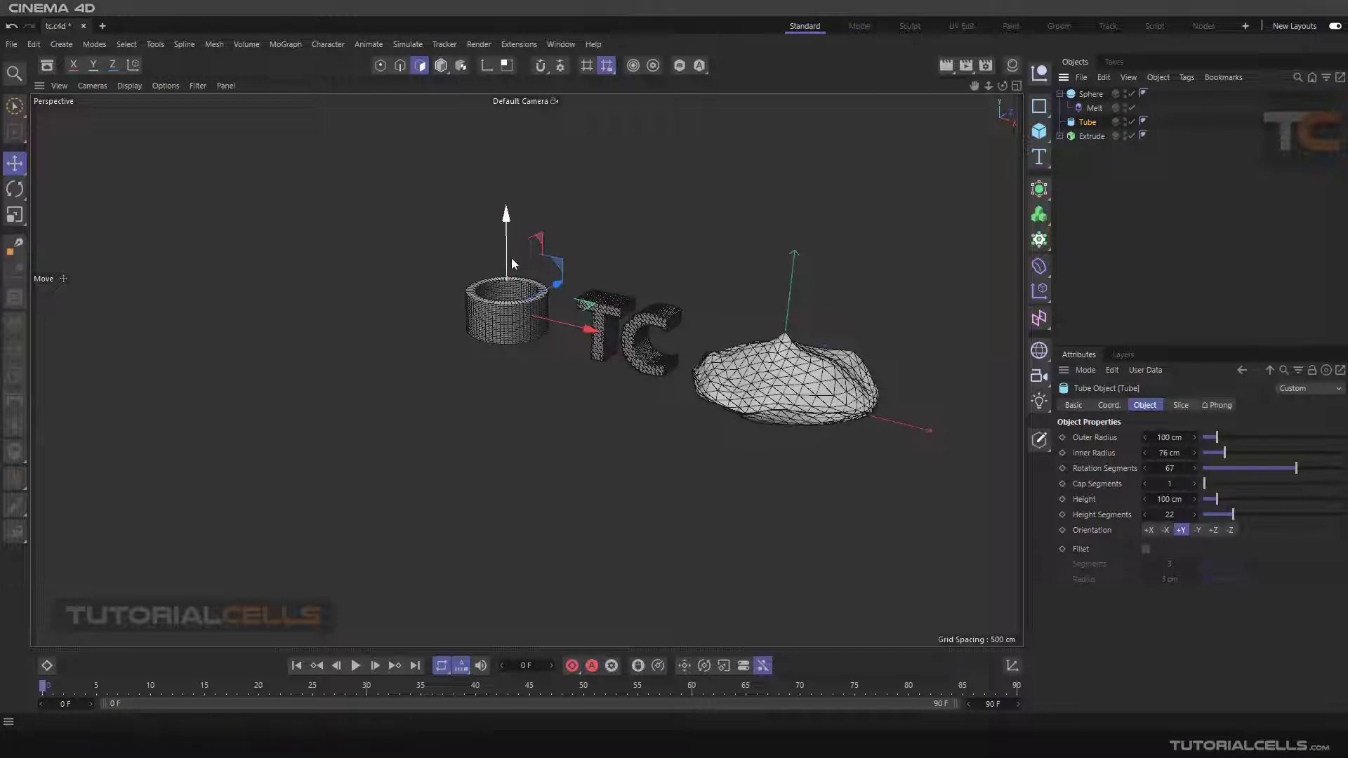
click(1040, 267)
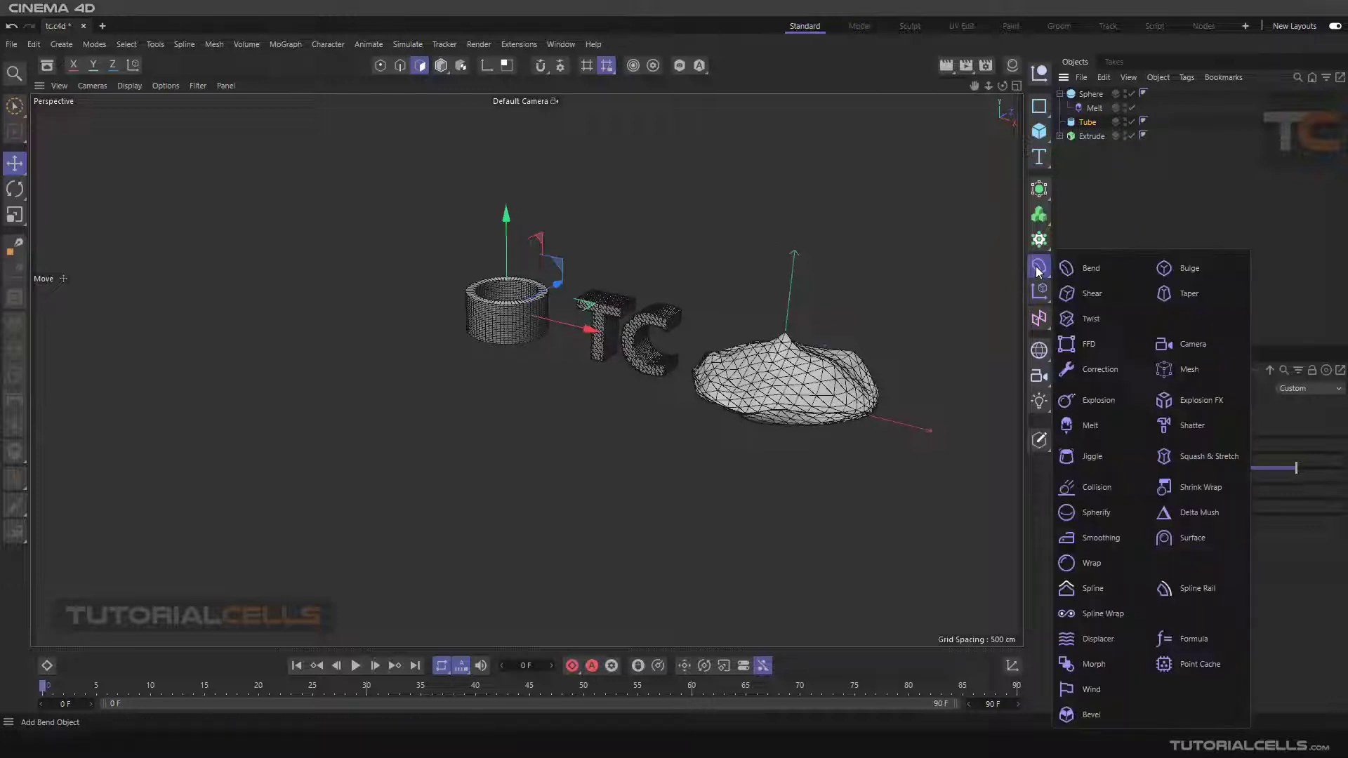
click(1090, 421)
scroll(713, 320, up, 2)
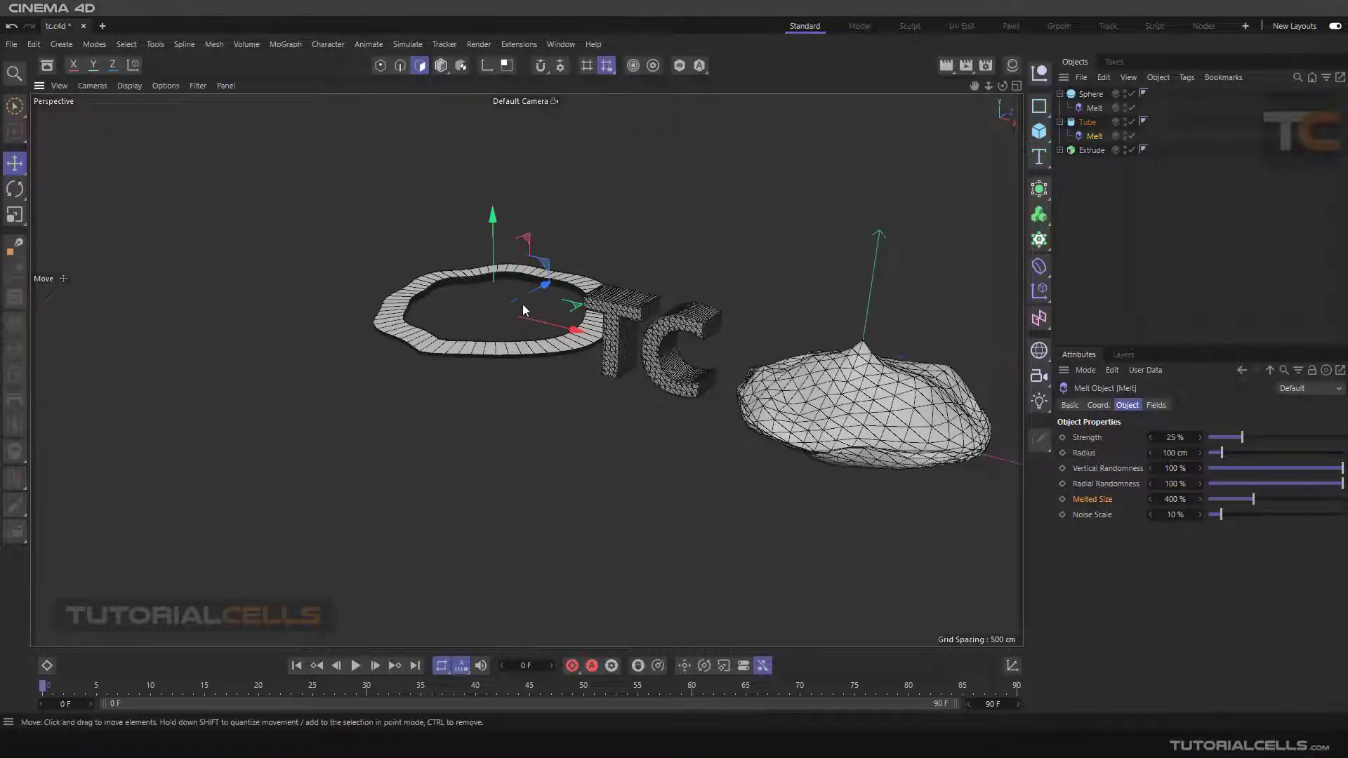
scroll(523, 305, up, 3)
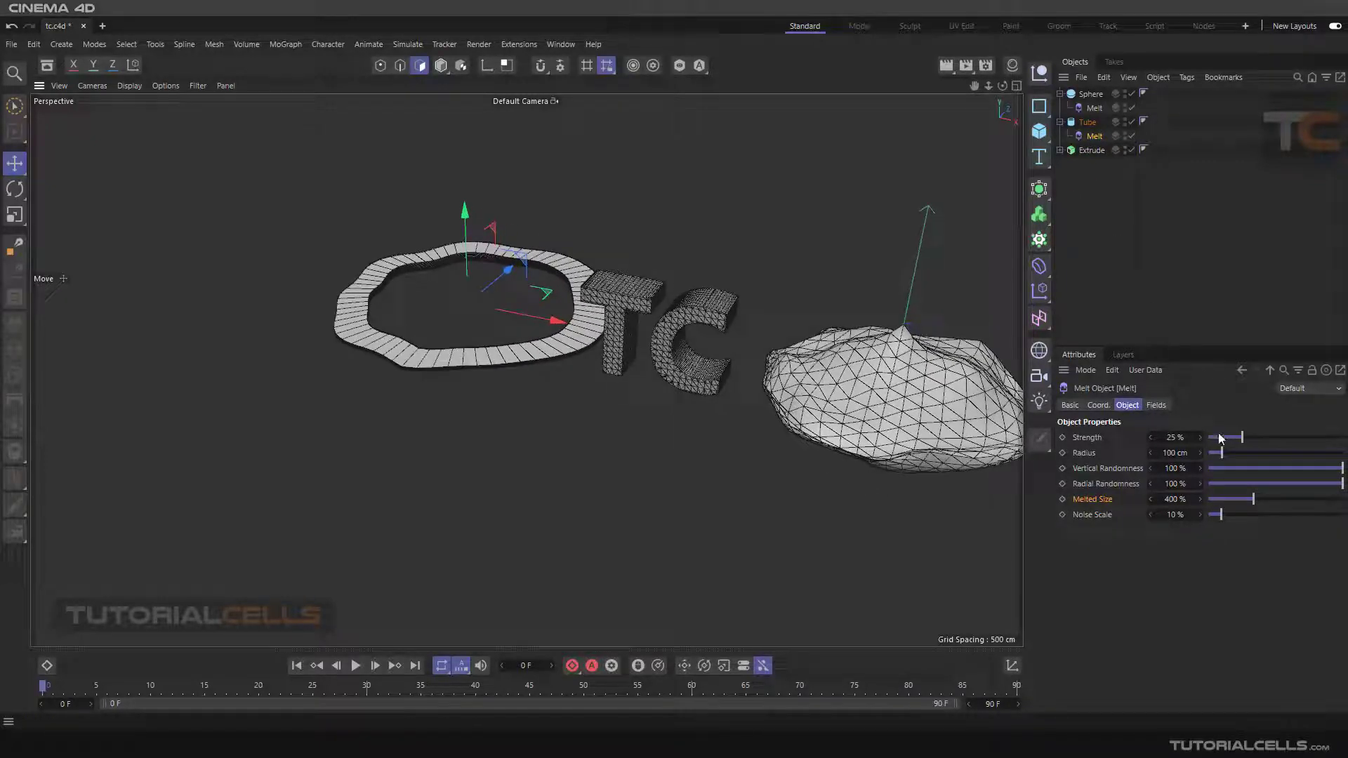
drag(1244, 438, 1013, 367)
scroll(1014, 367, up, 1)
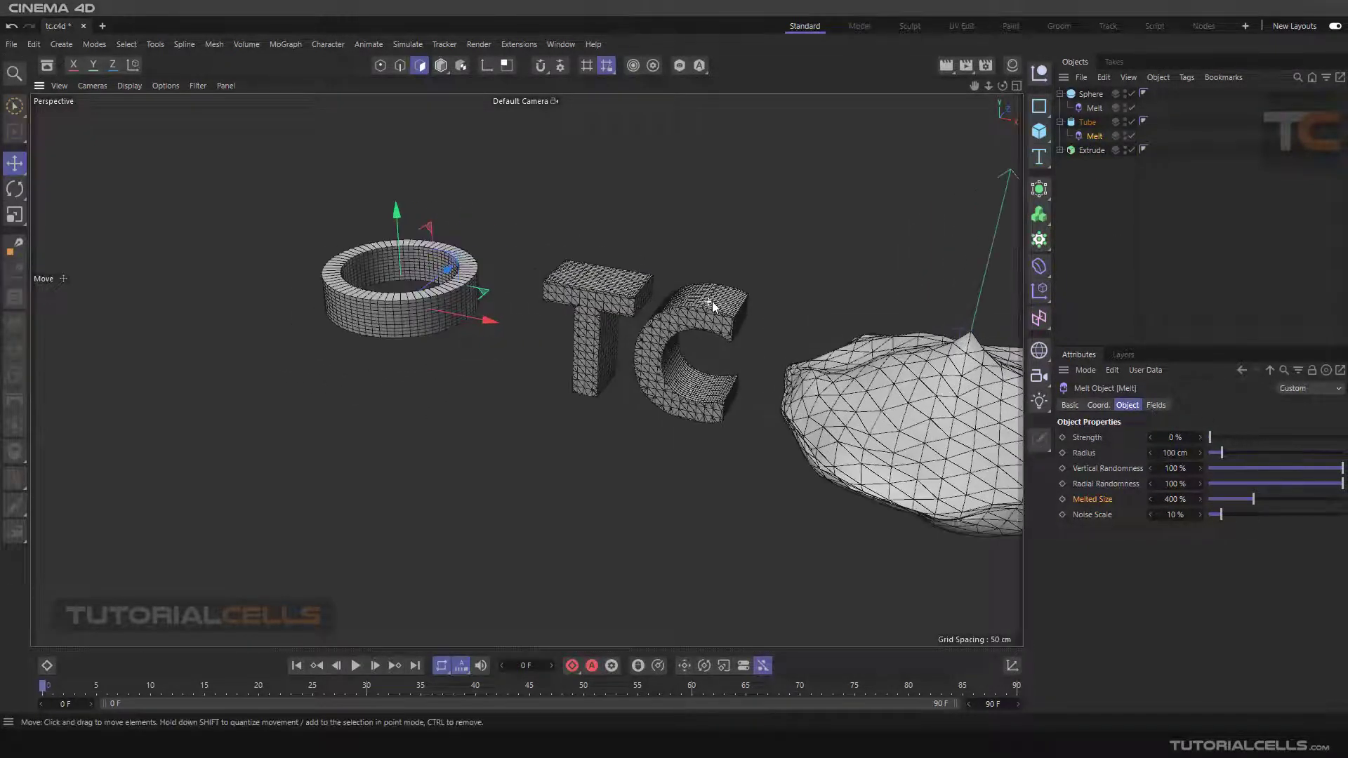
Select the TC text Extrude object and inspect its Text Spline child
click(1090, 151)
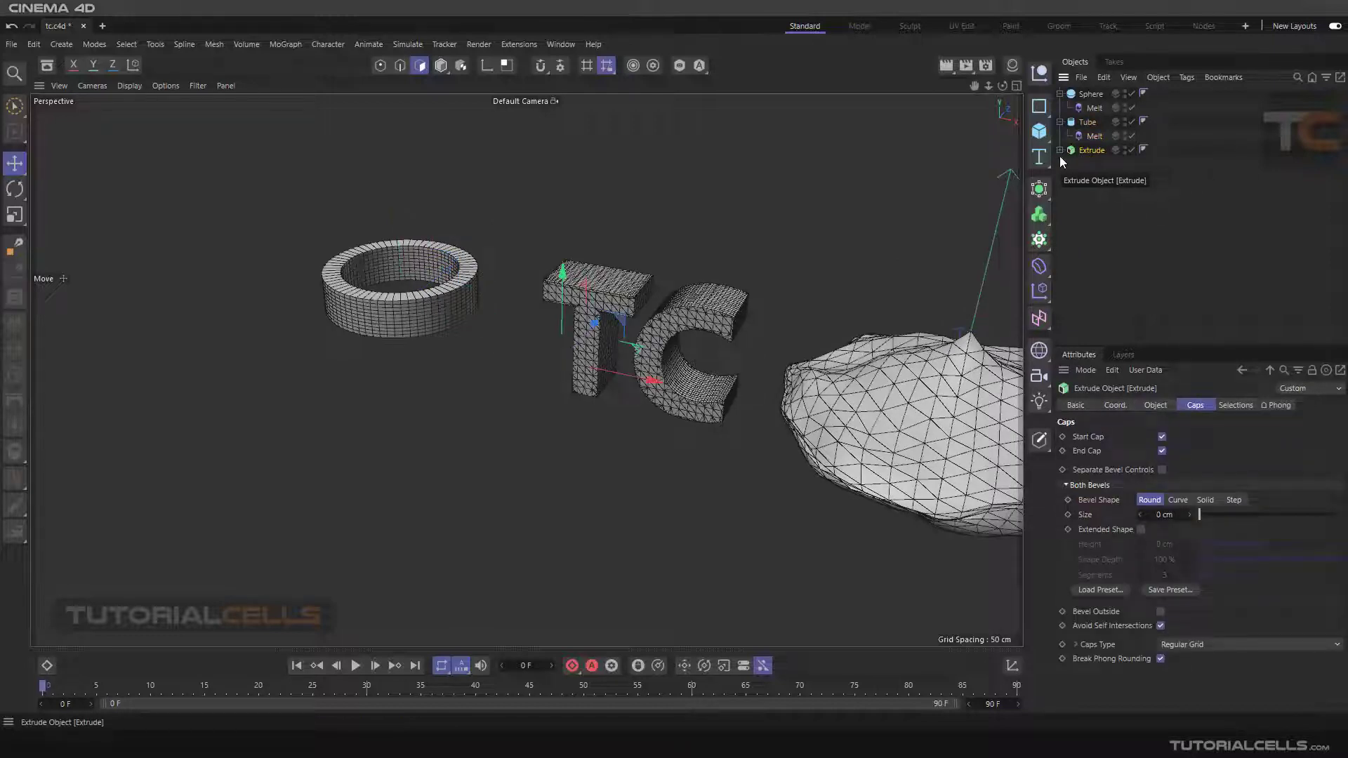
click(1061, 152)
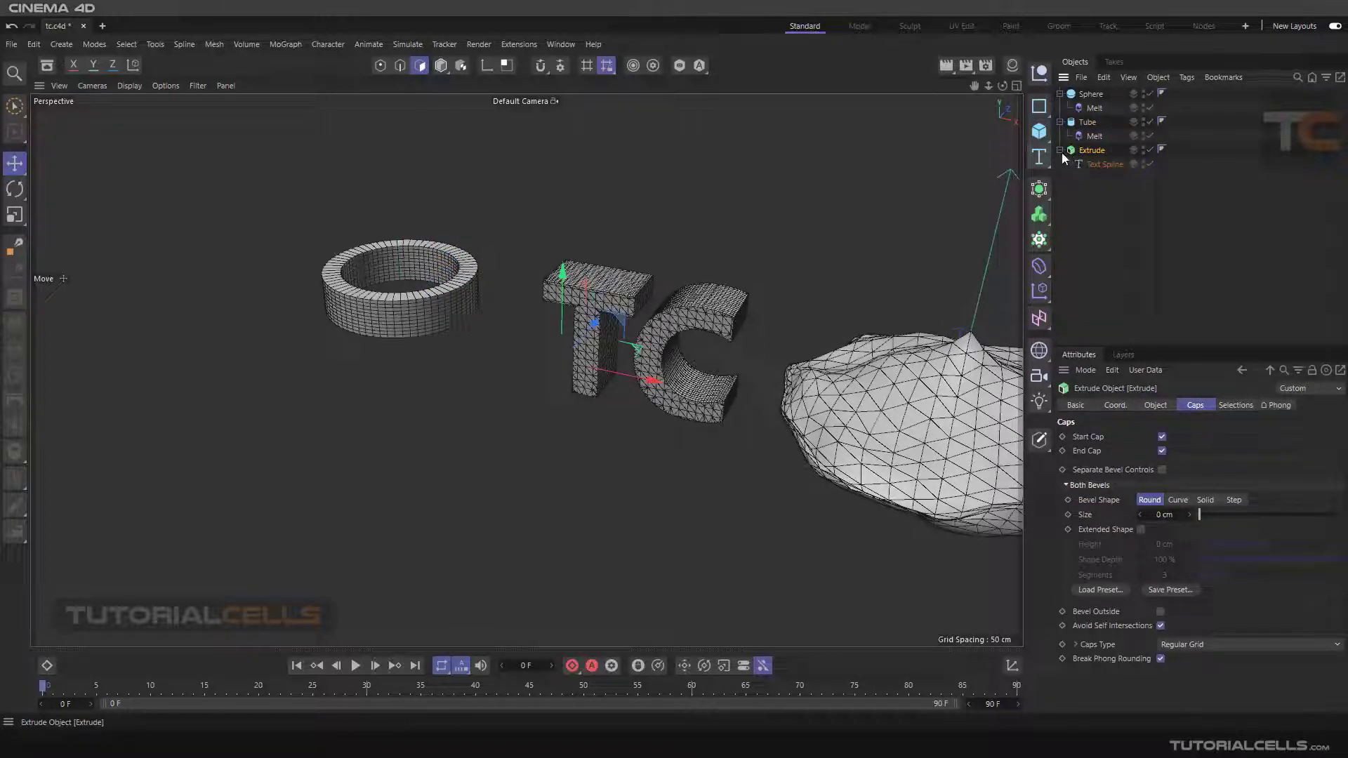
click(1061, 151)
scroll(785, 310, down, 1)
scroll(737, 309, down, 1)
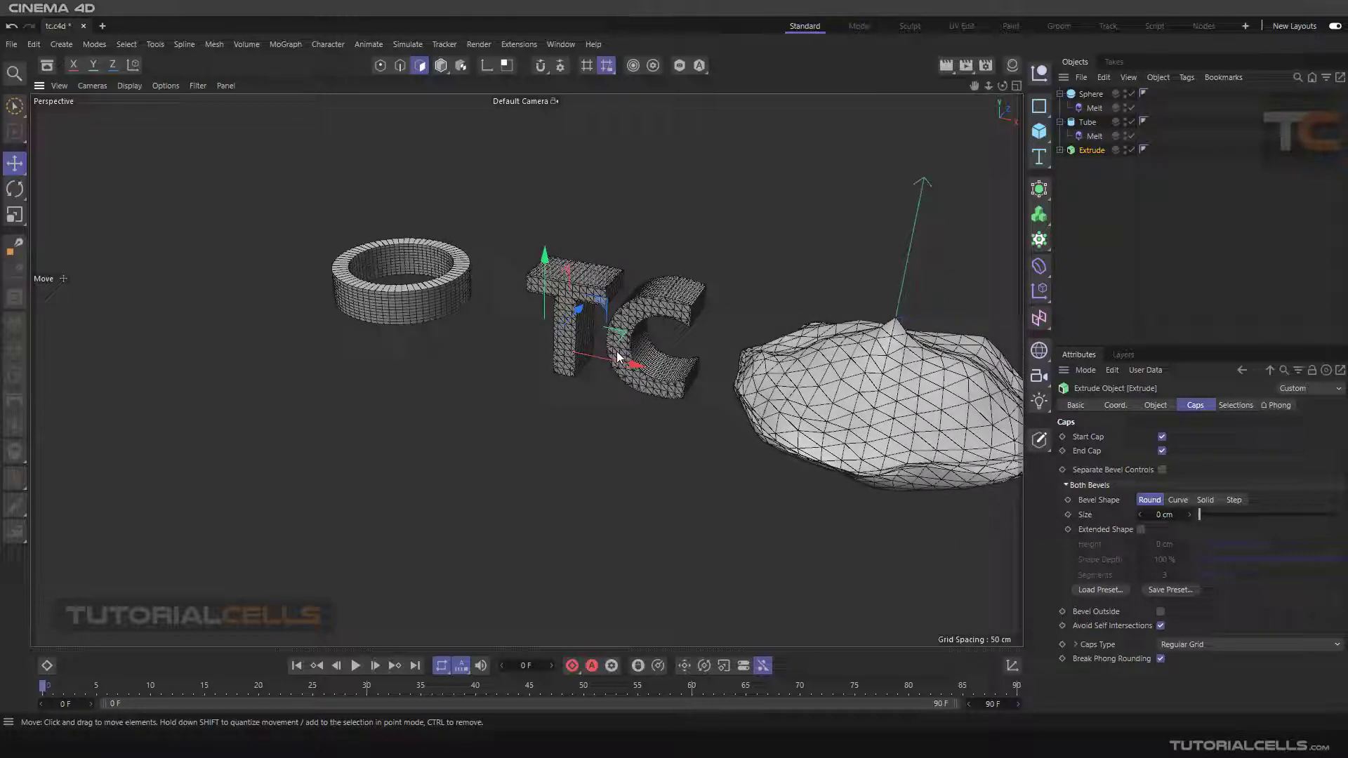
mouse_move(652, 342)
alt+mouse_down()
mouse_move(686, 283)
mouse_move(719, 276)
mouse_move(626, 304)
mouse_move(653, 323)
alt+mouse_up()
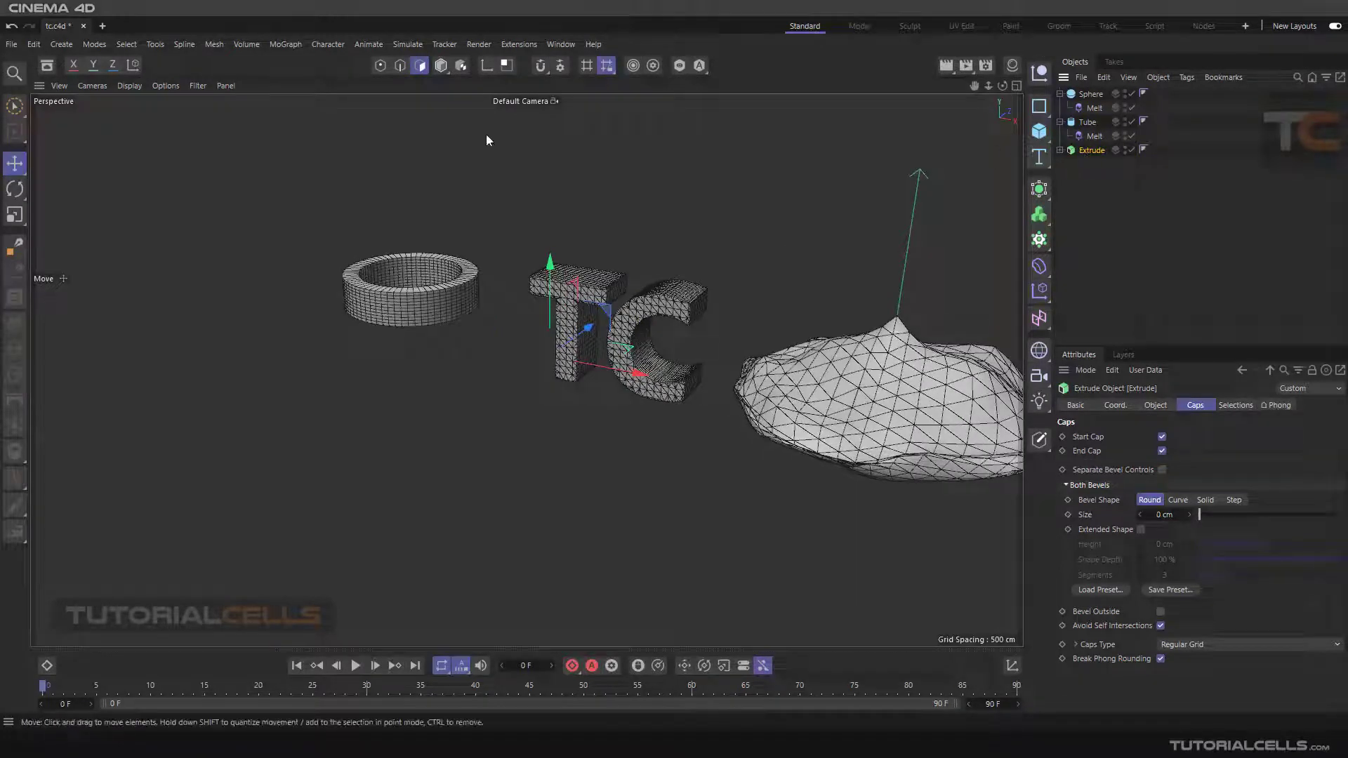
click(163, 52)
mouse_move(191, 238)
click(358, 257)
shift+click(1040, 156)
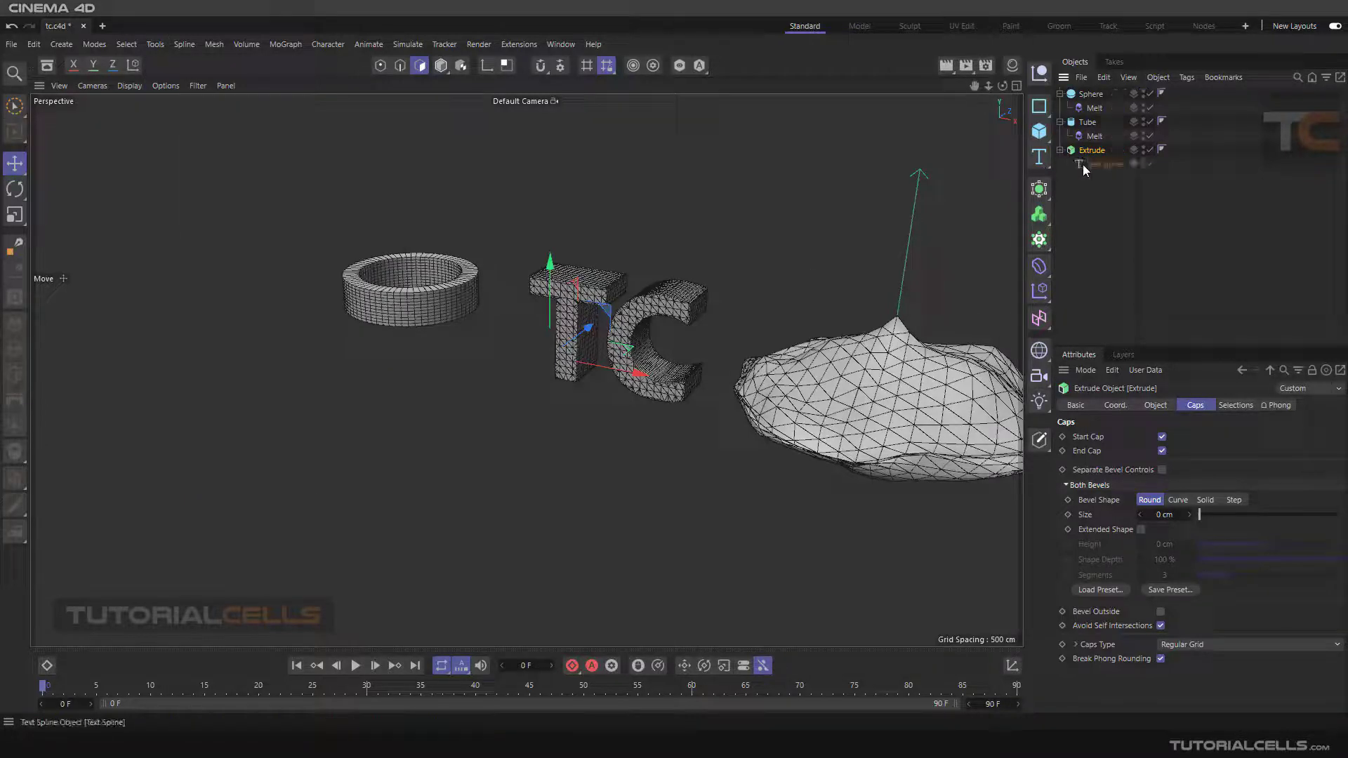
click(1090, 151)
With Axis Modification on, shift the TC text's axis about 58 cm right toward the C
click(488, 67)
drag(638, 373, 686, 384)
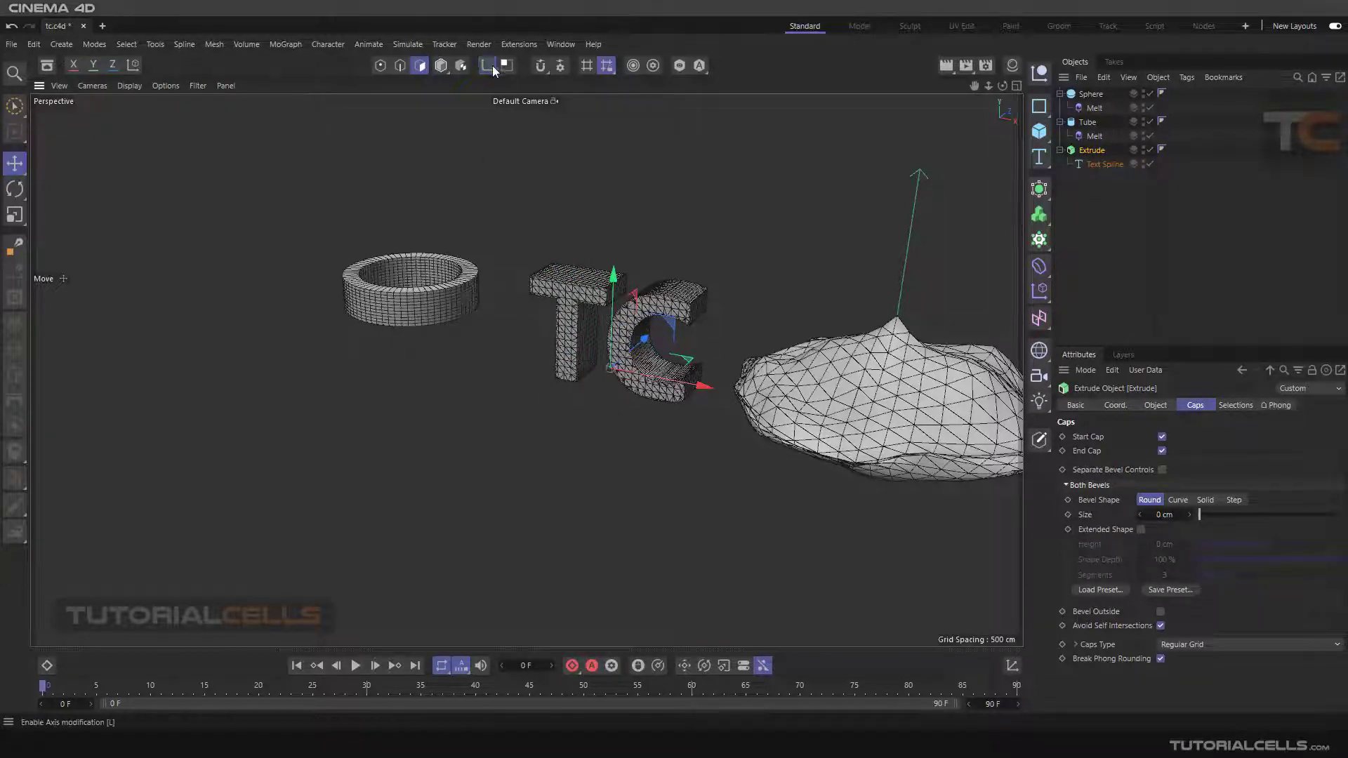
alt+drag(670, 269, 668, 298)
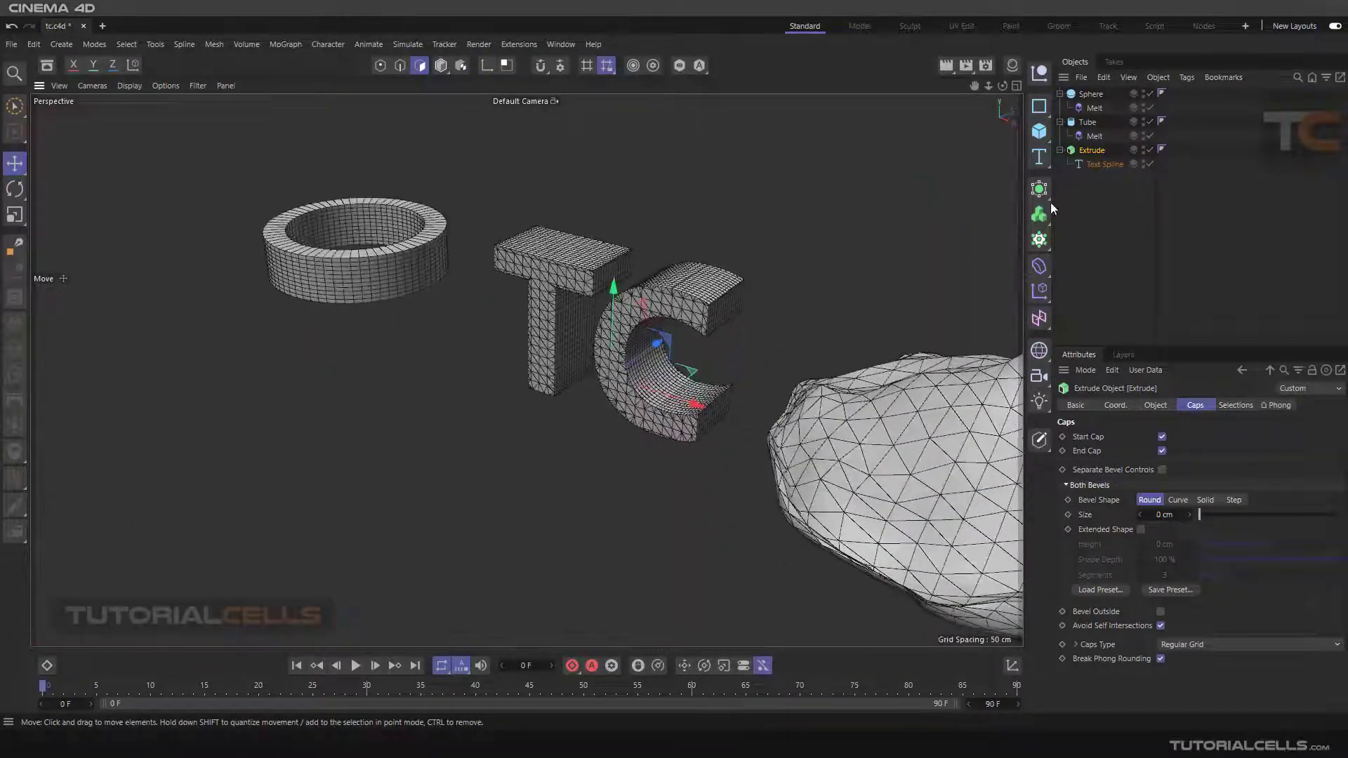
Add a Melt deformer under the TC text Extrude, then move it to the top level
click(1061, 150)
click(1042, 271)
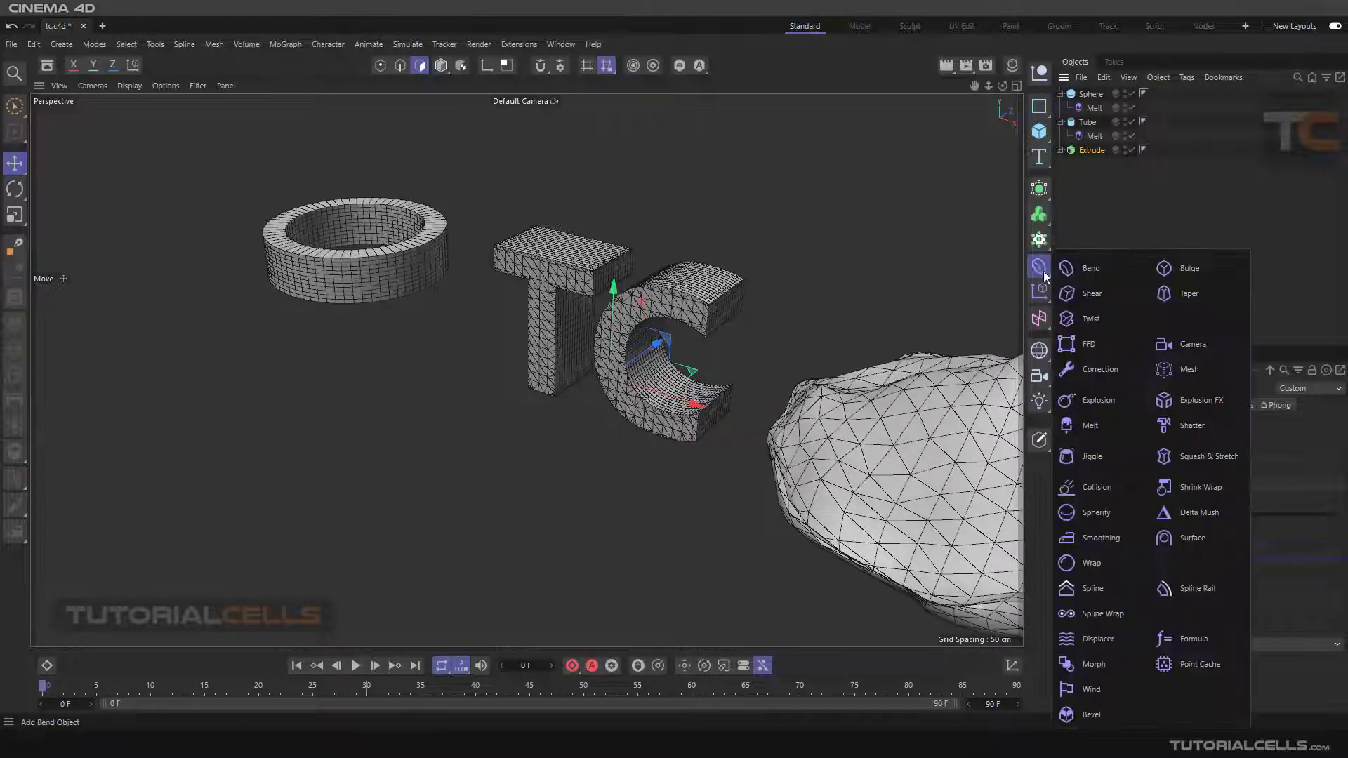
click(1094, 423)
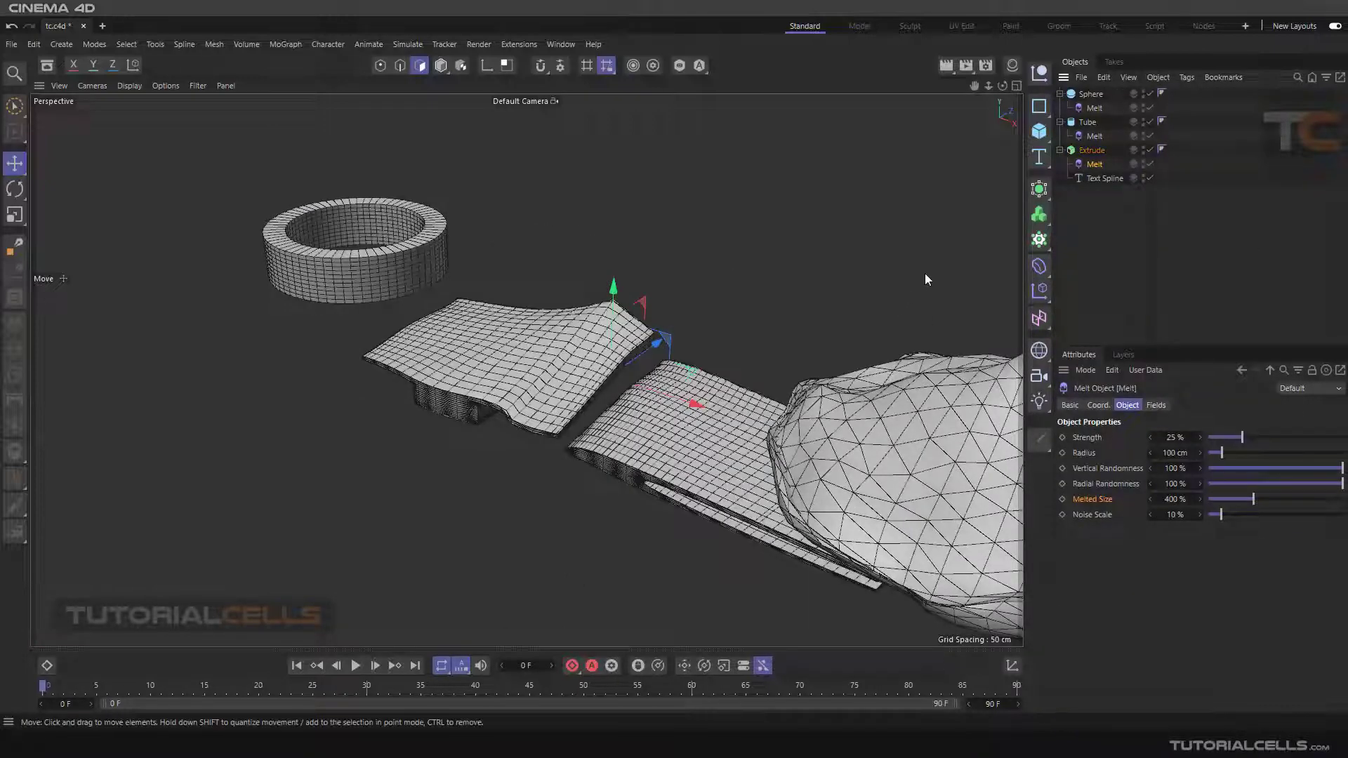
mouse_move(1085, 164)
mouse_down()
mouse_move(1076, 185)
mouse_move(1068, 159)
mouse_up()
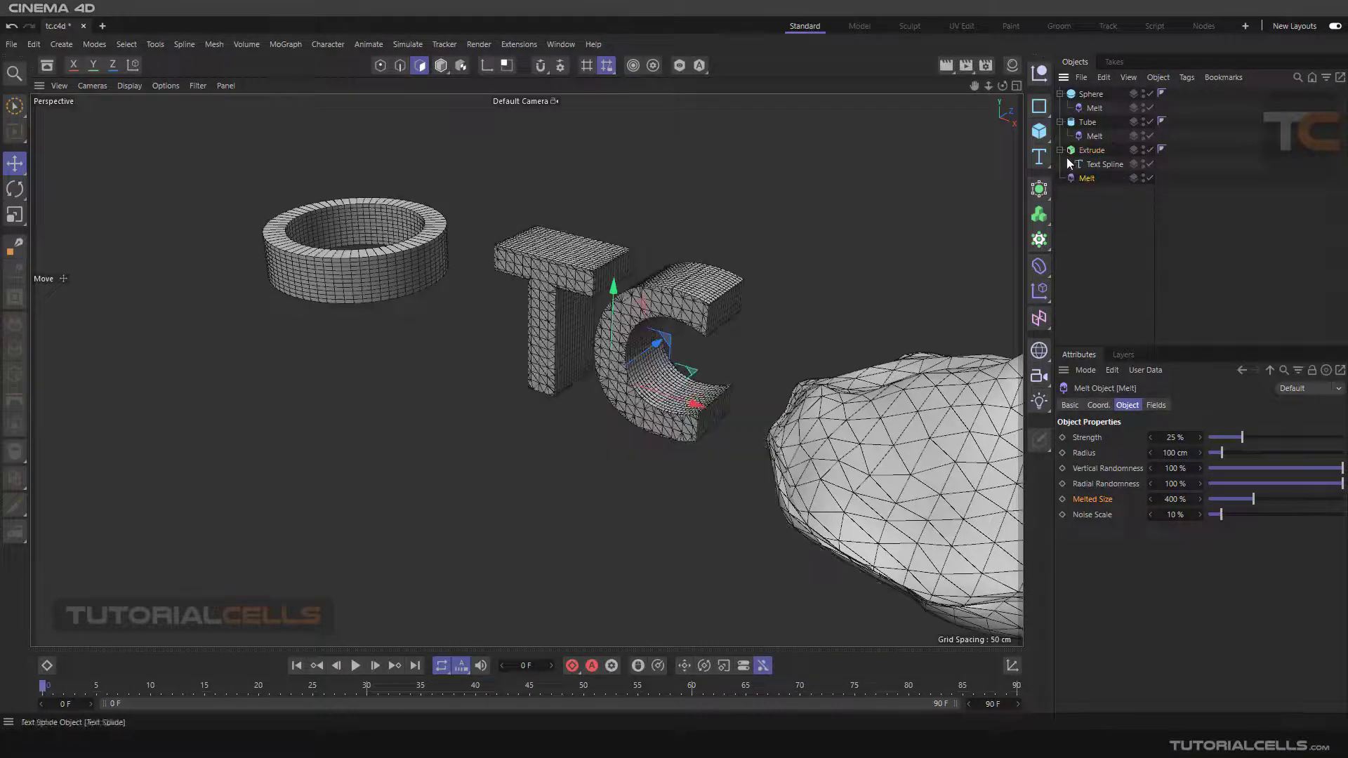
click(1060, 151)
click(1085, 152)
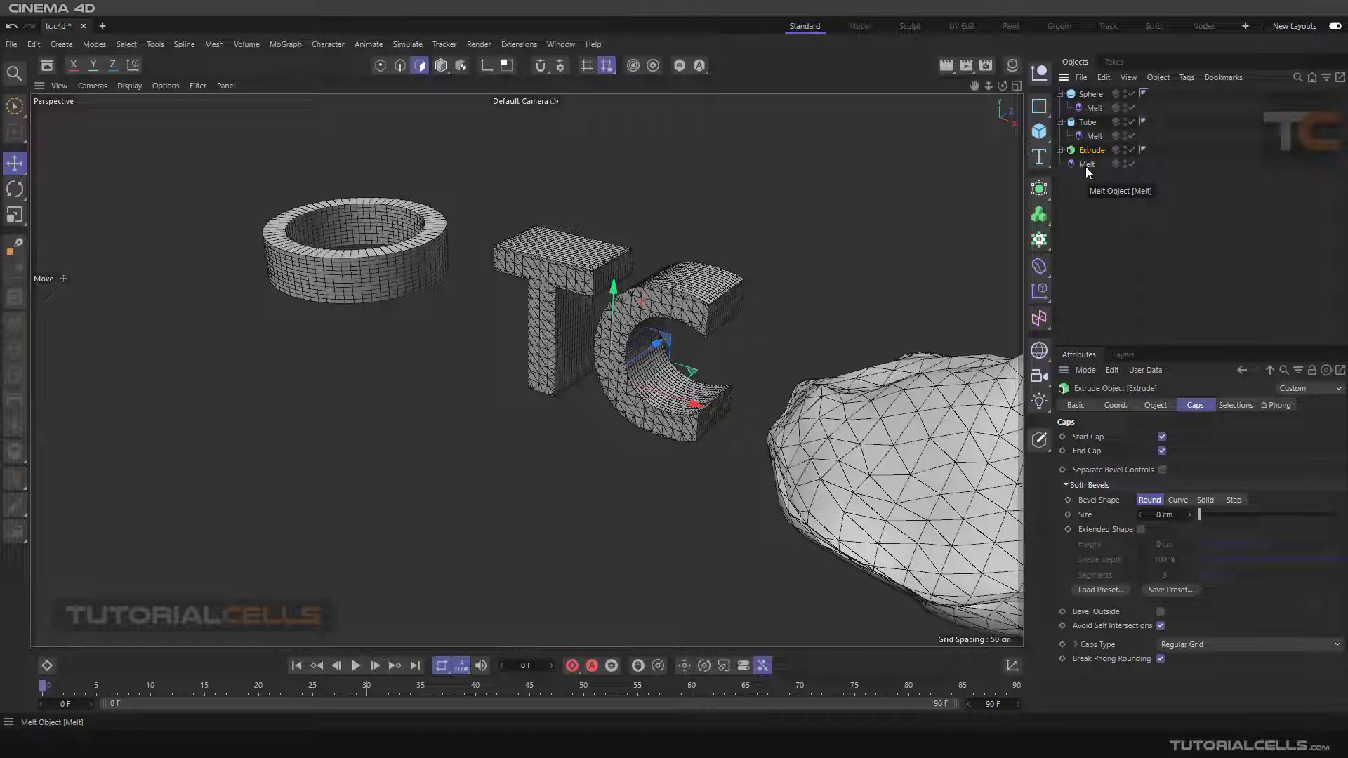
Put Extrude and Melt inside a new Null and lower that Melt's Strength to 0%
click(1038, 72)
drag(1087, 193, 1086, 94)
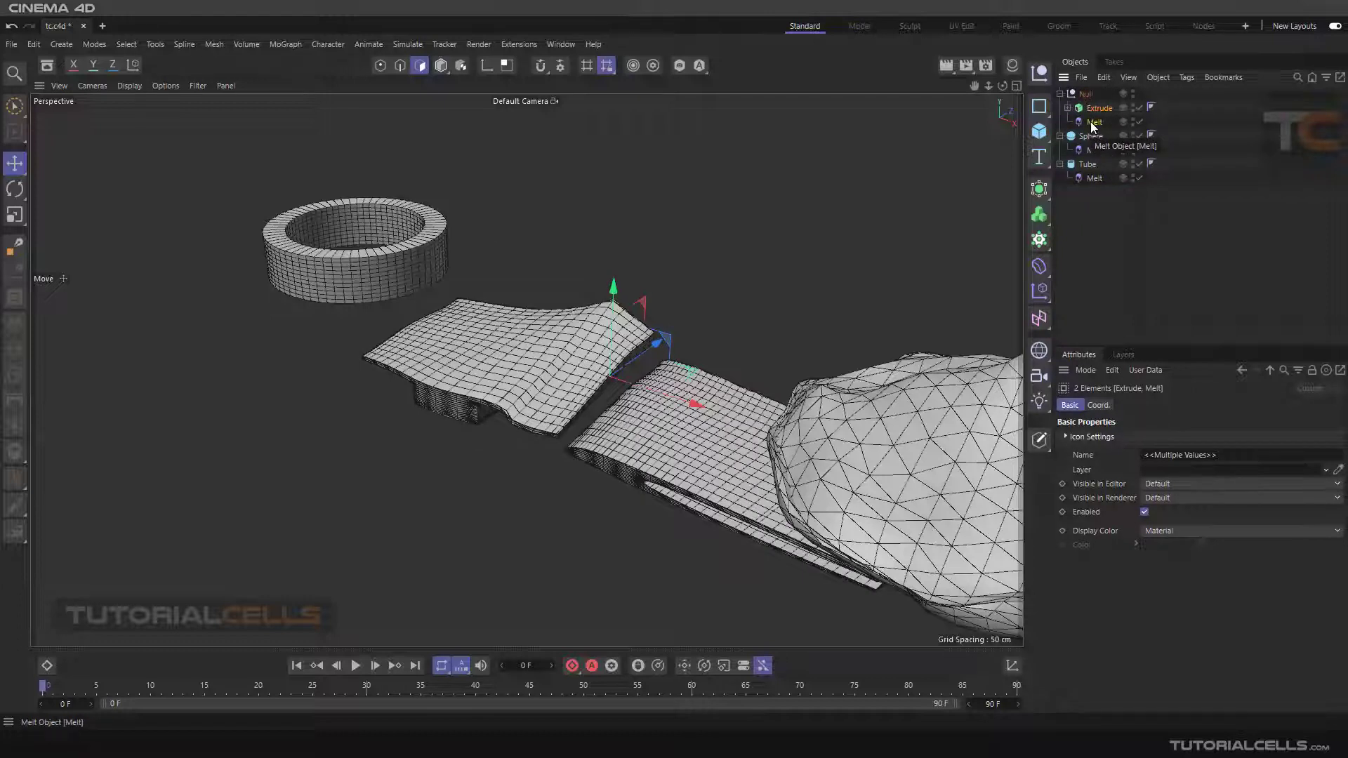
click(1090, 121)
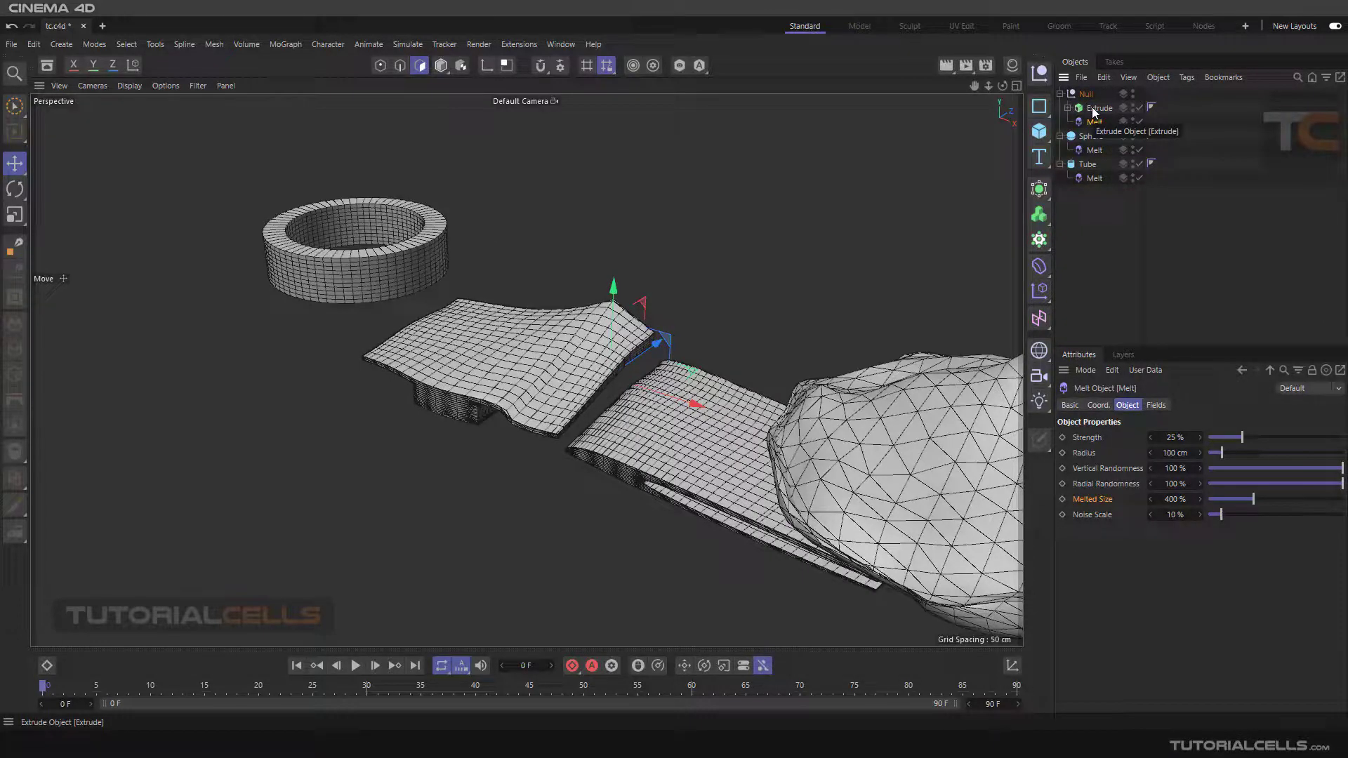
scroll(724, 351, down, 3)
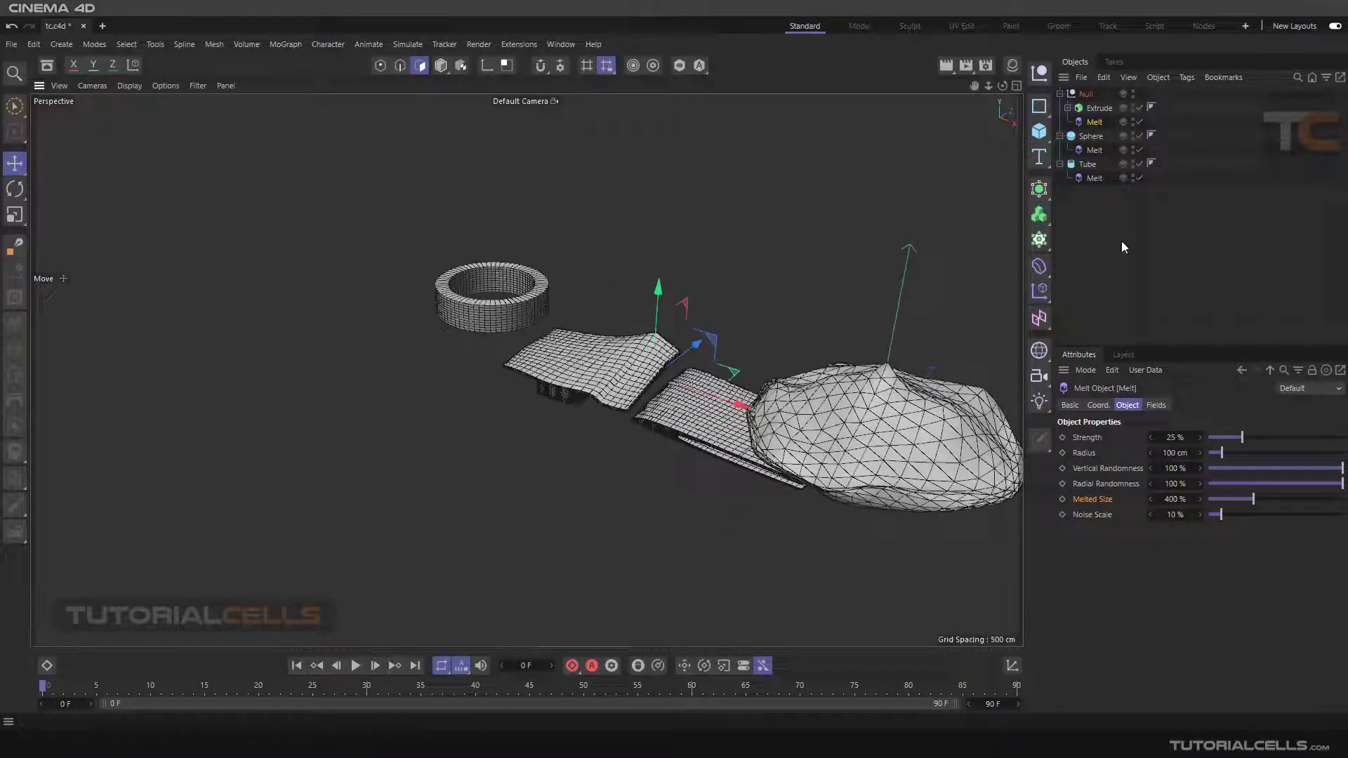
drag(1241, 437, 1211, 406)
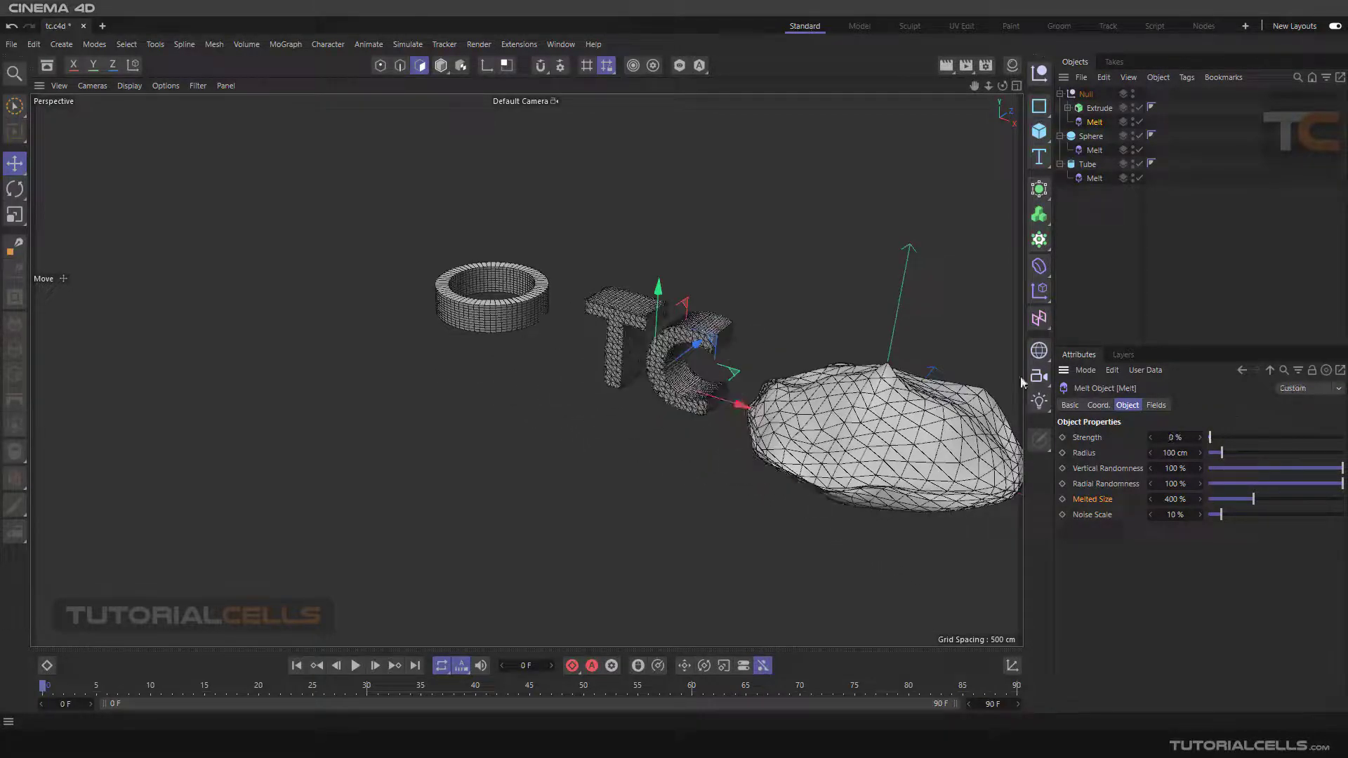
scroll(714, 365, up, 2)
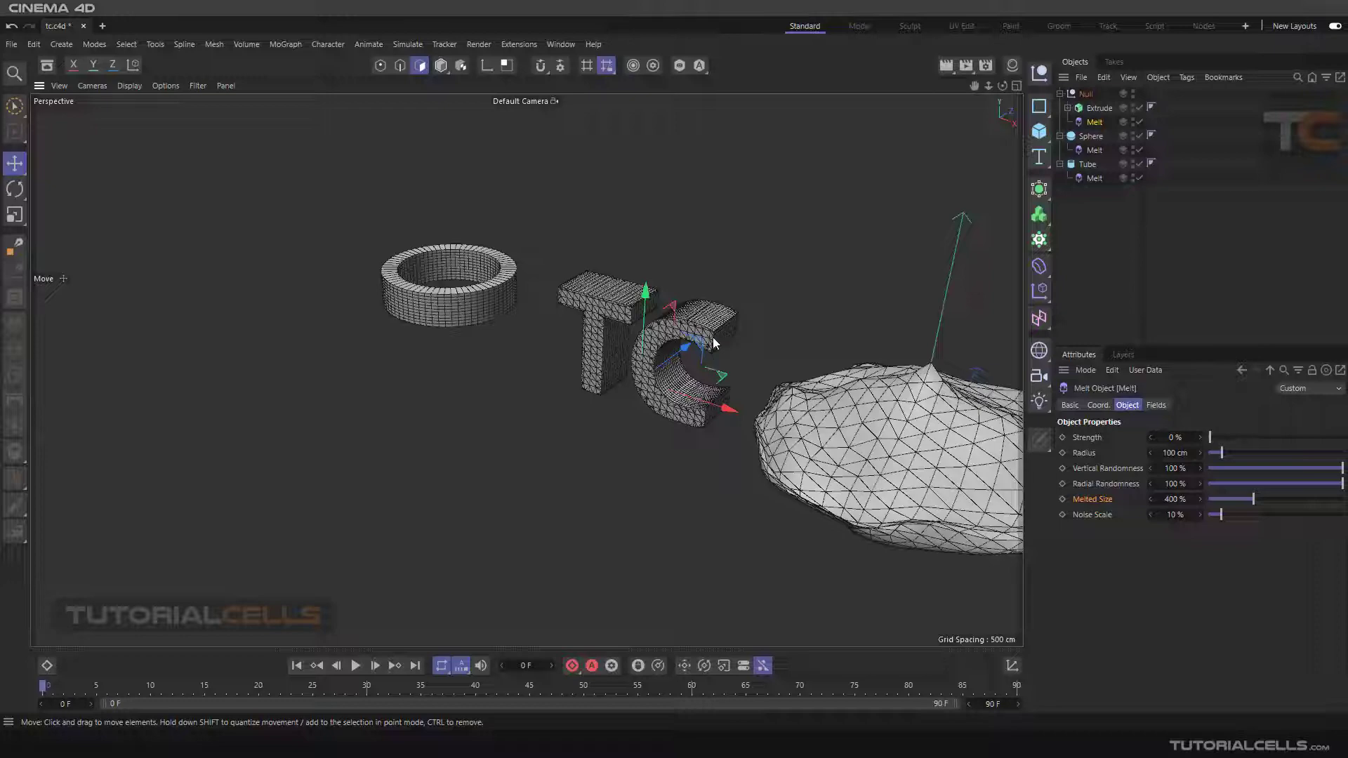
alt+drag(714, 345, 642, 333)
scroll(824, 332, down, 2)
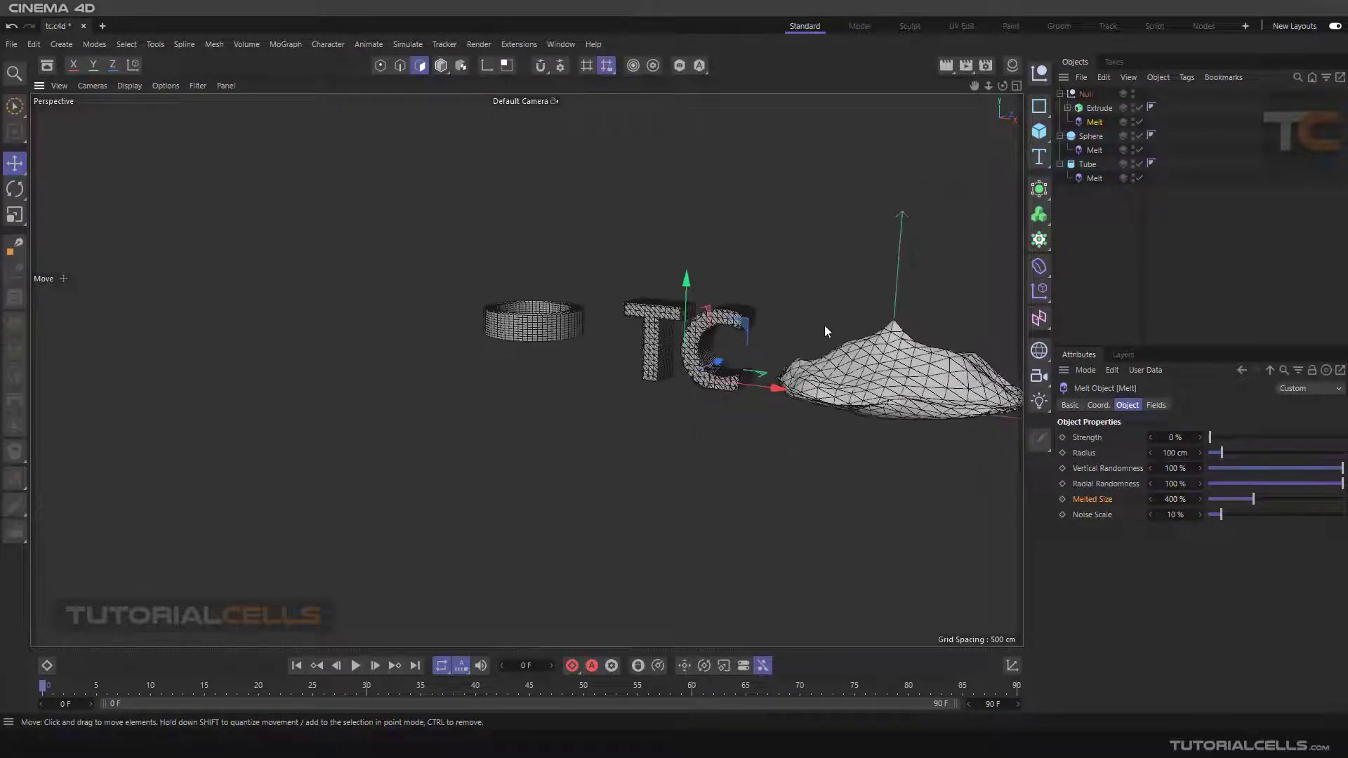
alt+middle_drag(824, 331, 672, 330)
scroll(551, 356, up, 3)
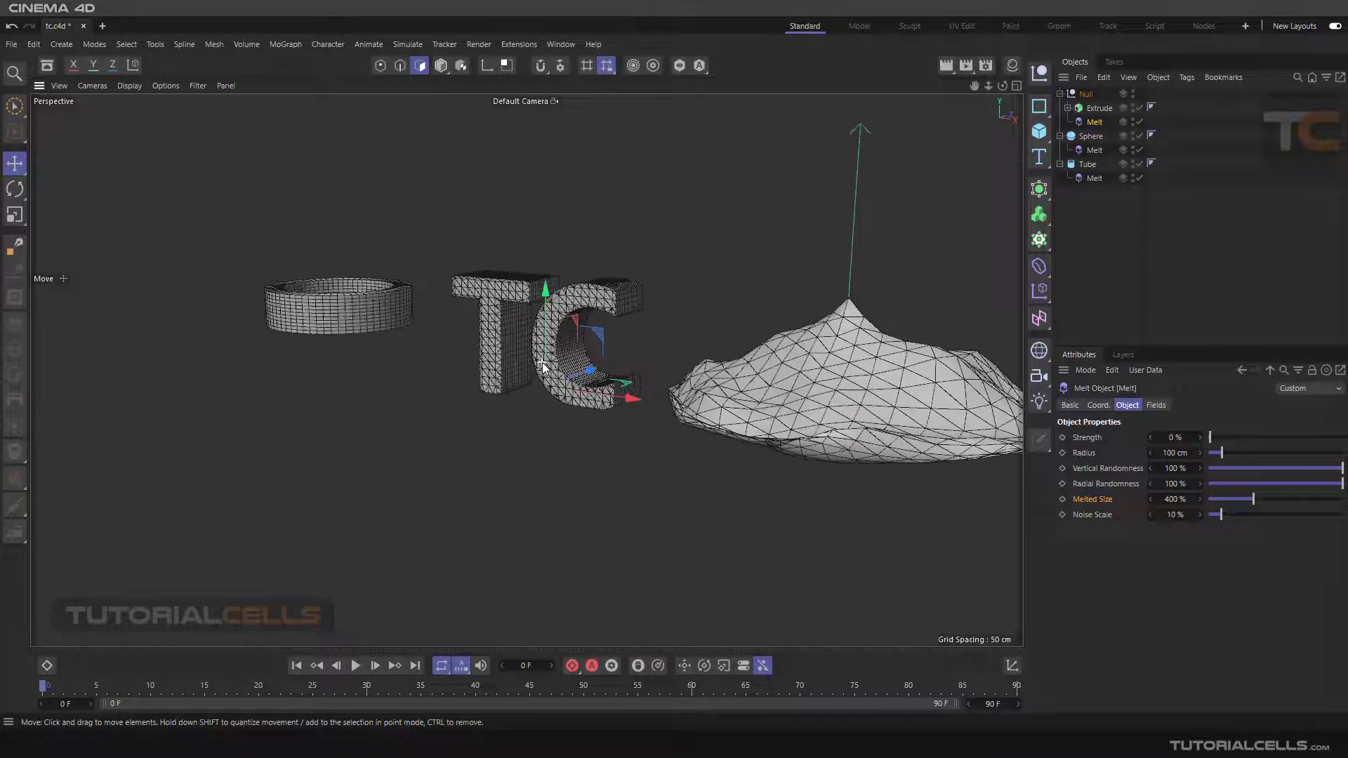
alt+drag(543, 366, 618, 397)
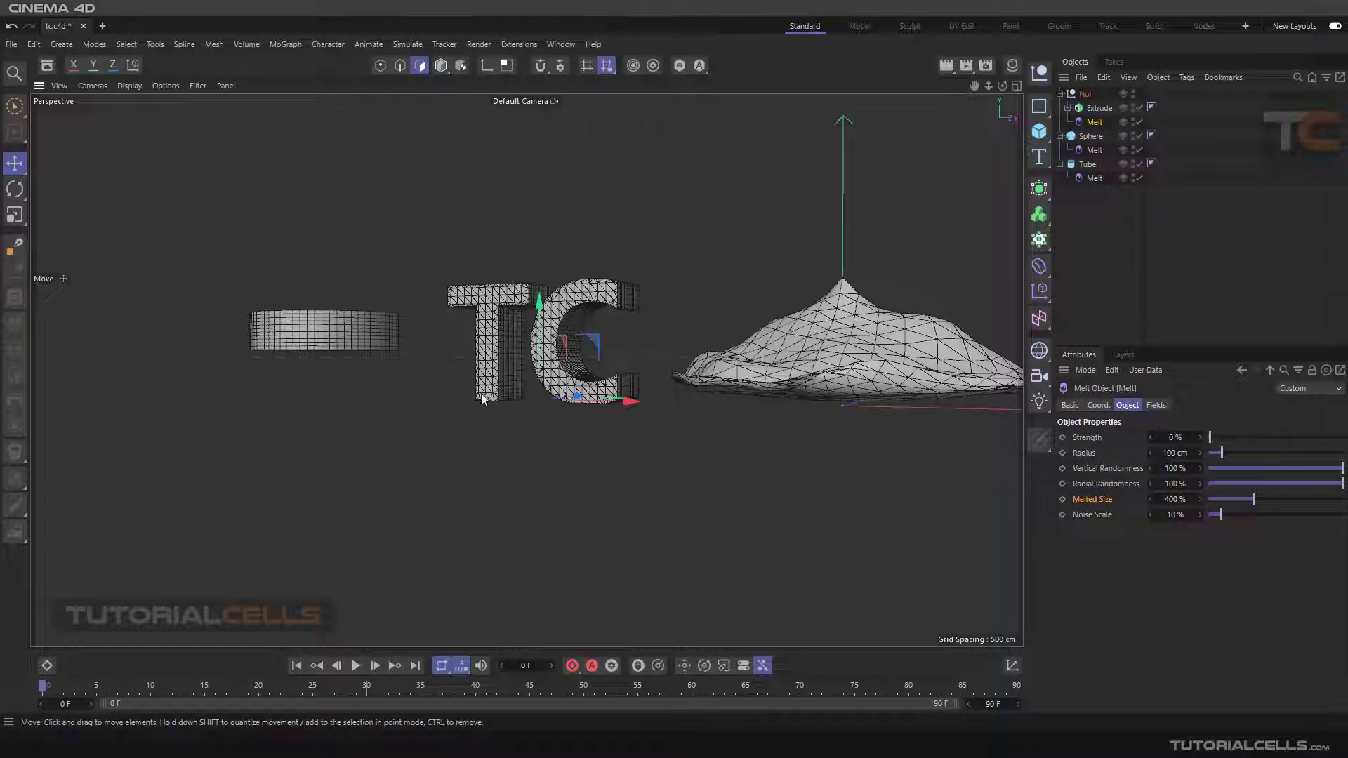
alt+drag(532, 344, 554, 404)
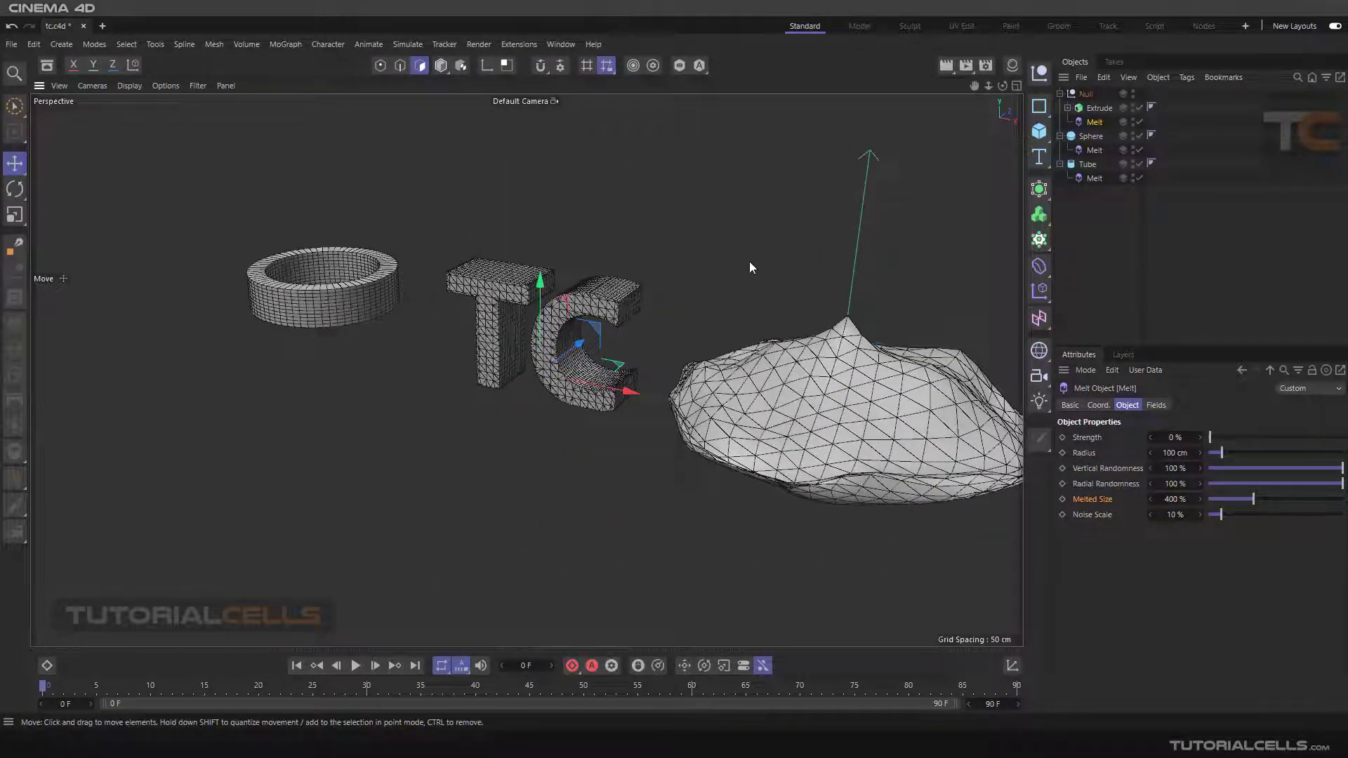